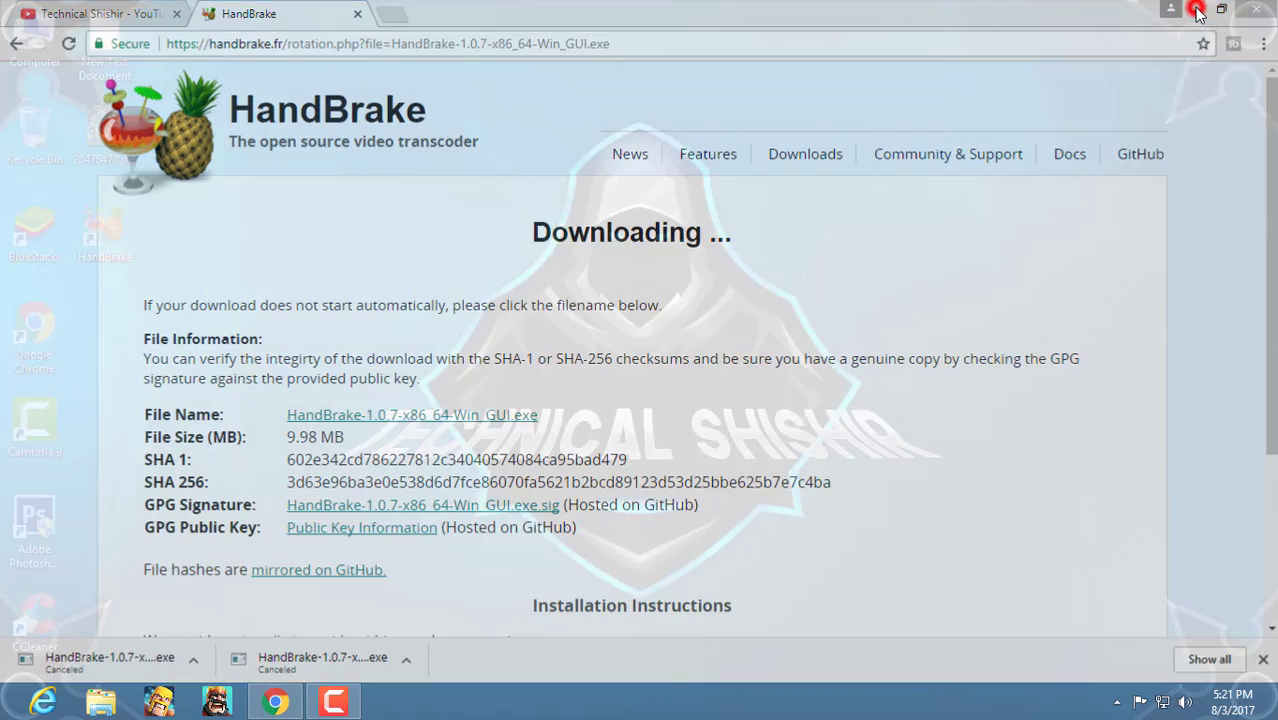
# - Launch HandBrake from the desktop and maximize its window
pyautogui.moveTo(115, 232)
pyautogui.mouseDown()
pyautogui.moveTo(245, 226)
pyautogui.moveTo(126, 218)
pyautogui.mouseUp()
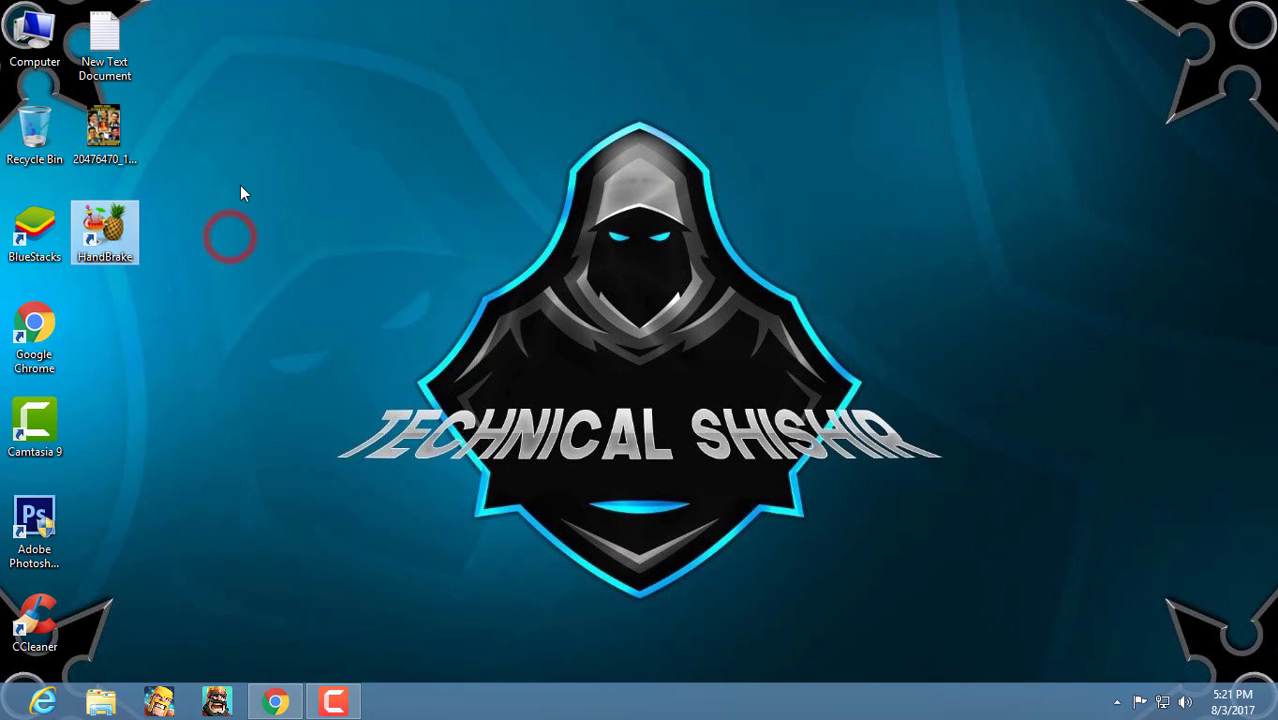
pyautogui.rightClick(290, 240)
pyautogui.click(330, 289)
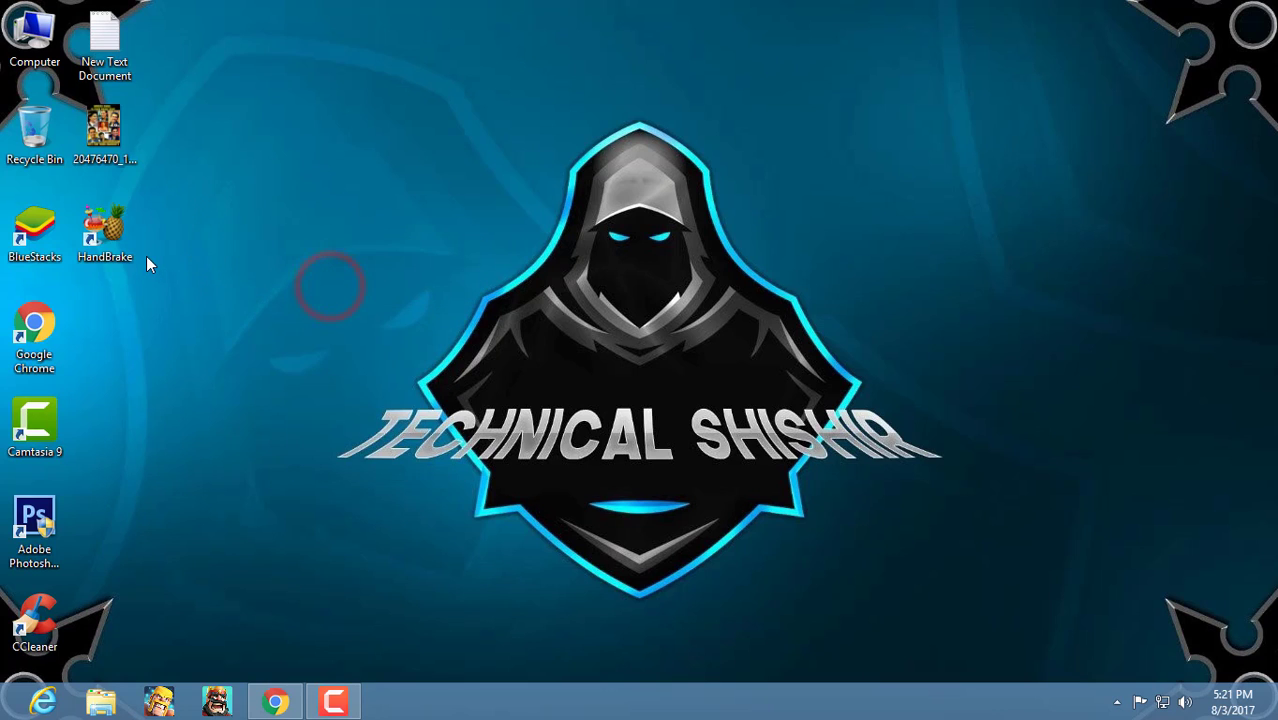
pyautogui.doubleClick(89, 240)
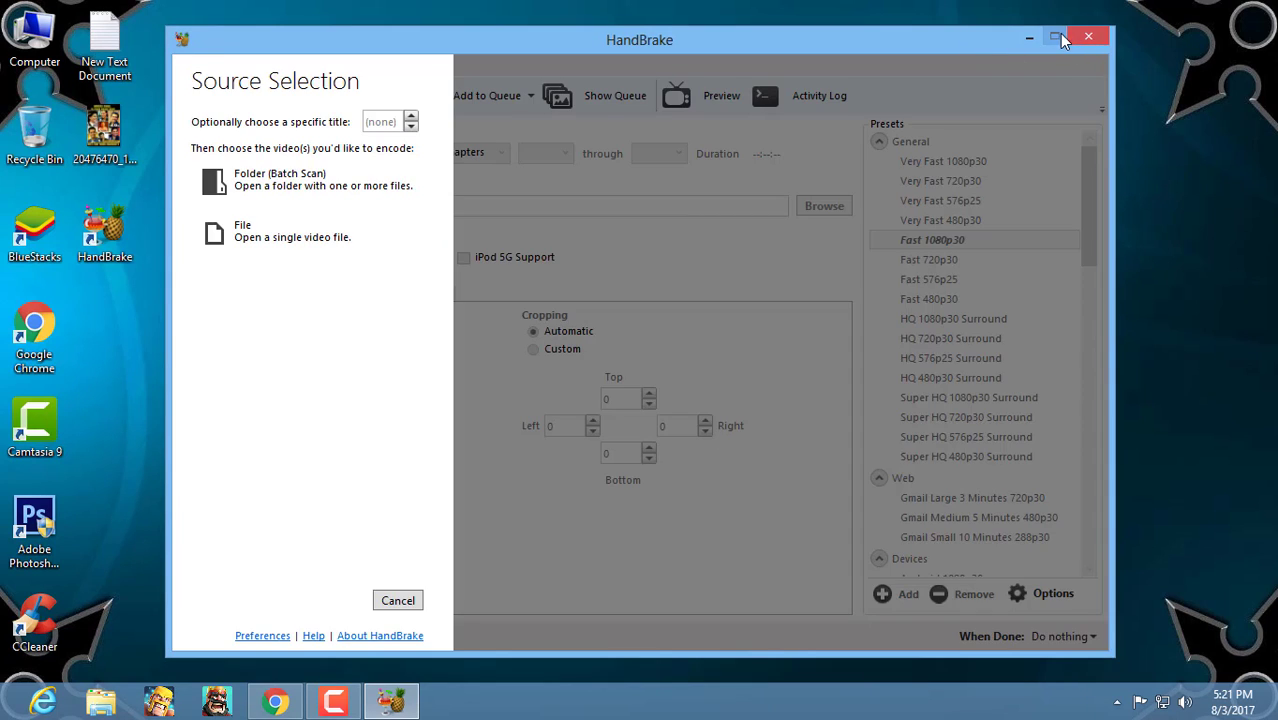
pyautogui.click(1059, 33)
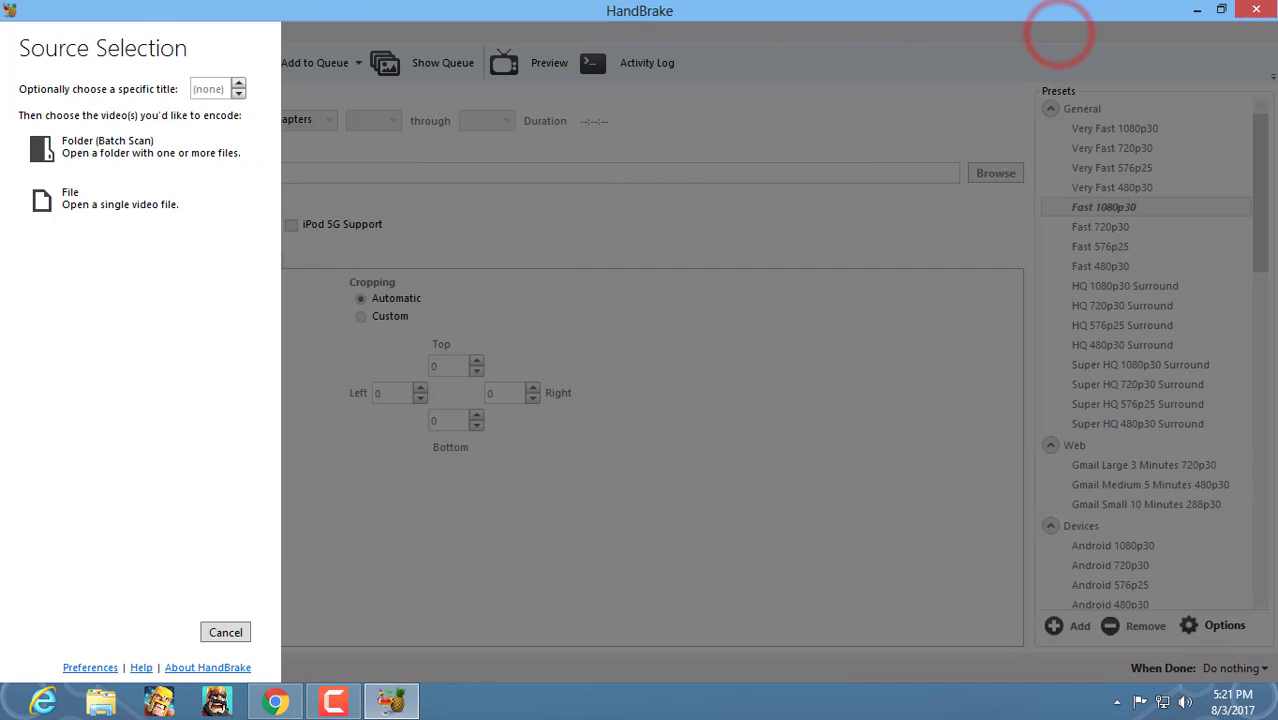
# - Choose to open a single video file and browse to the Ek Tha Tiger folder on drive D:
pyautogui.click(95, 205)
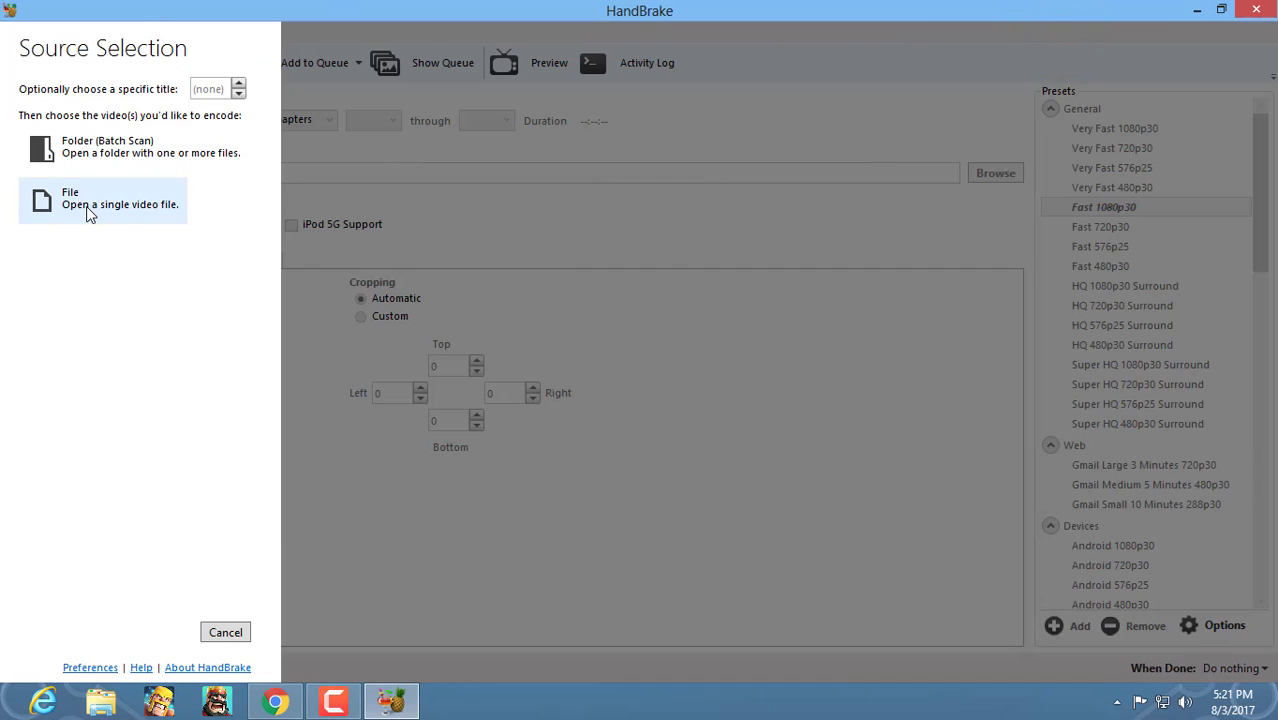
pyautogui.doubleClick(258, 240)
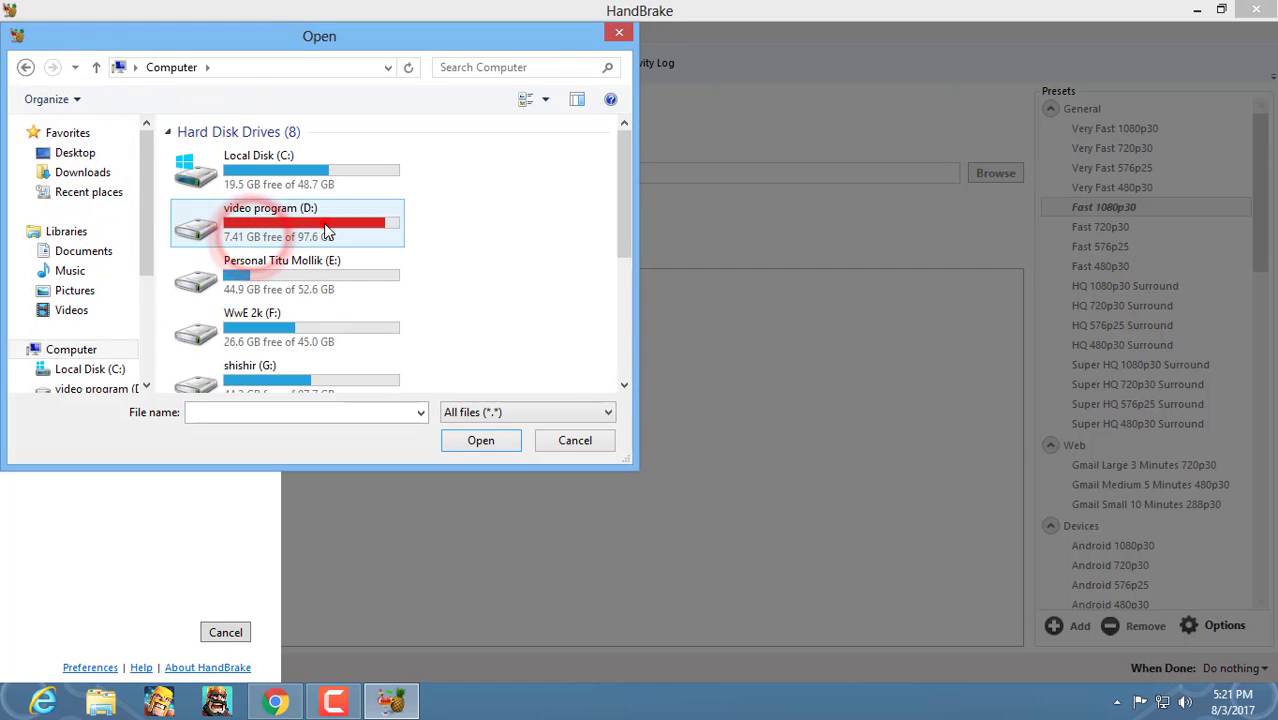
pyautogui.doubleClick(280, 188)
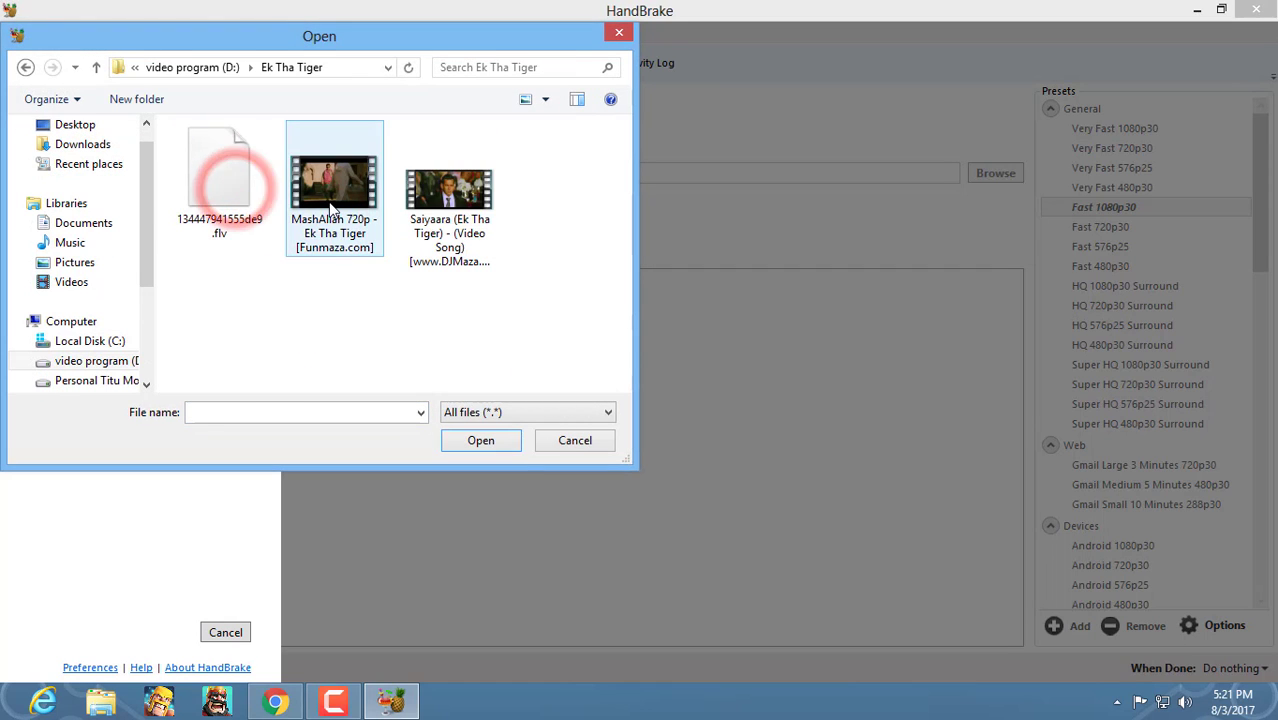
# - Check the file size of the MashAllah 720p video in its properties, and close them
pyautogui.rightClick(319, 238)
pyautogui.click(390, 556)
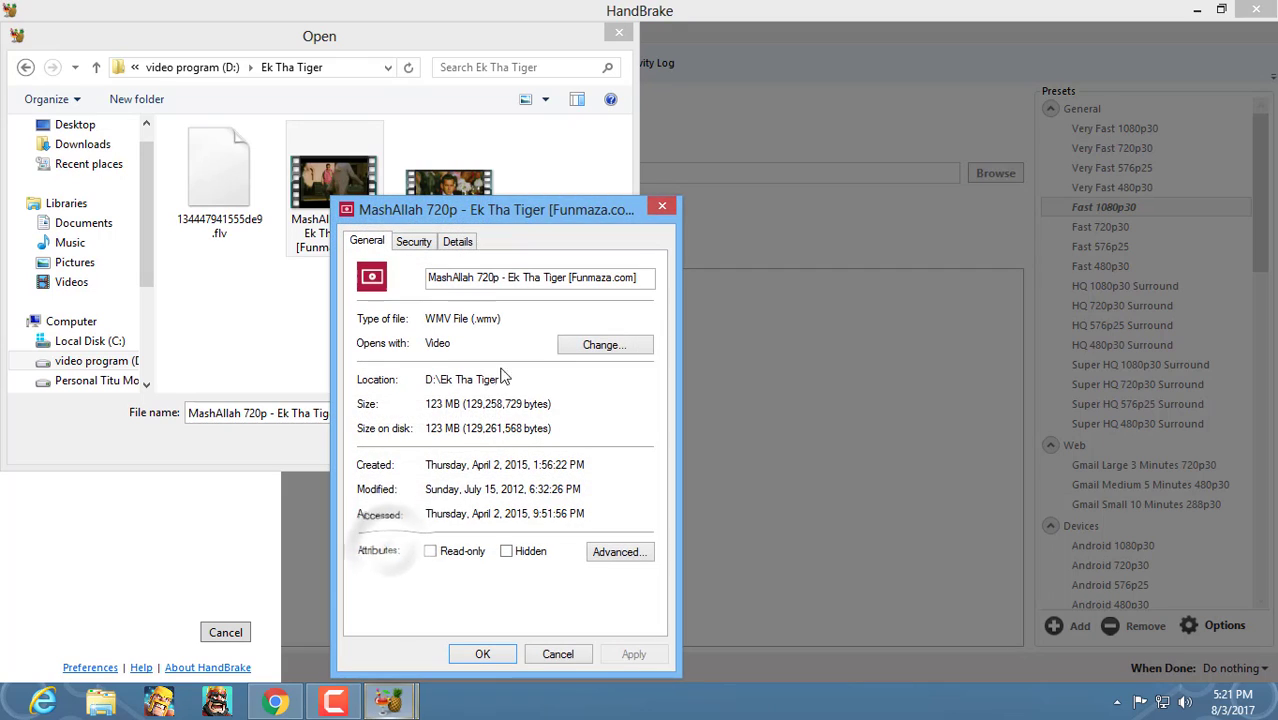
pyautogui.click(424, 406)
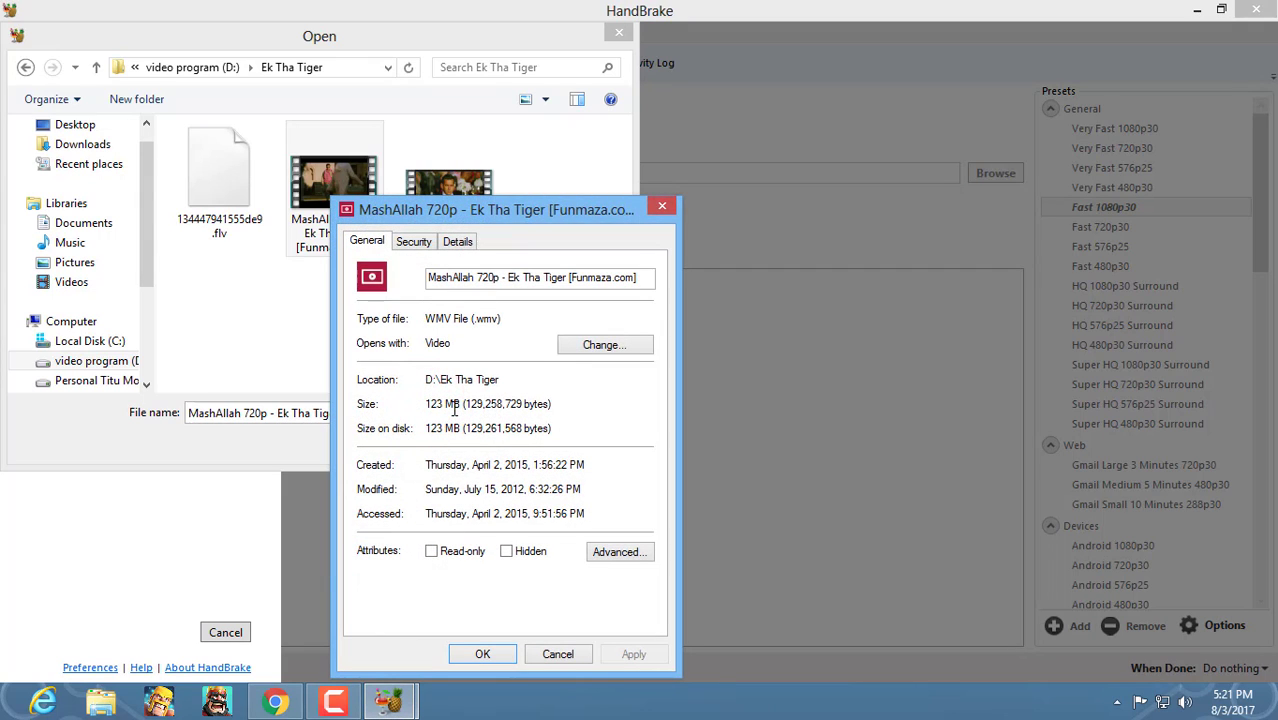
pyautogui.doubleClick(433, 403)
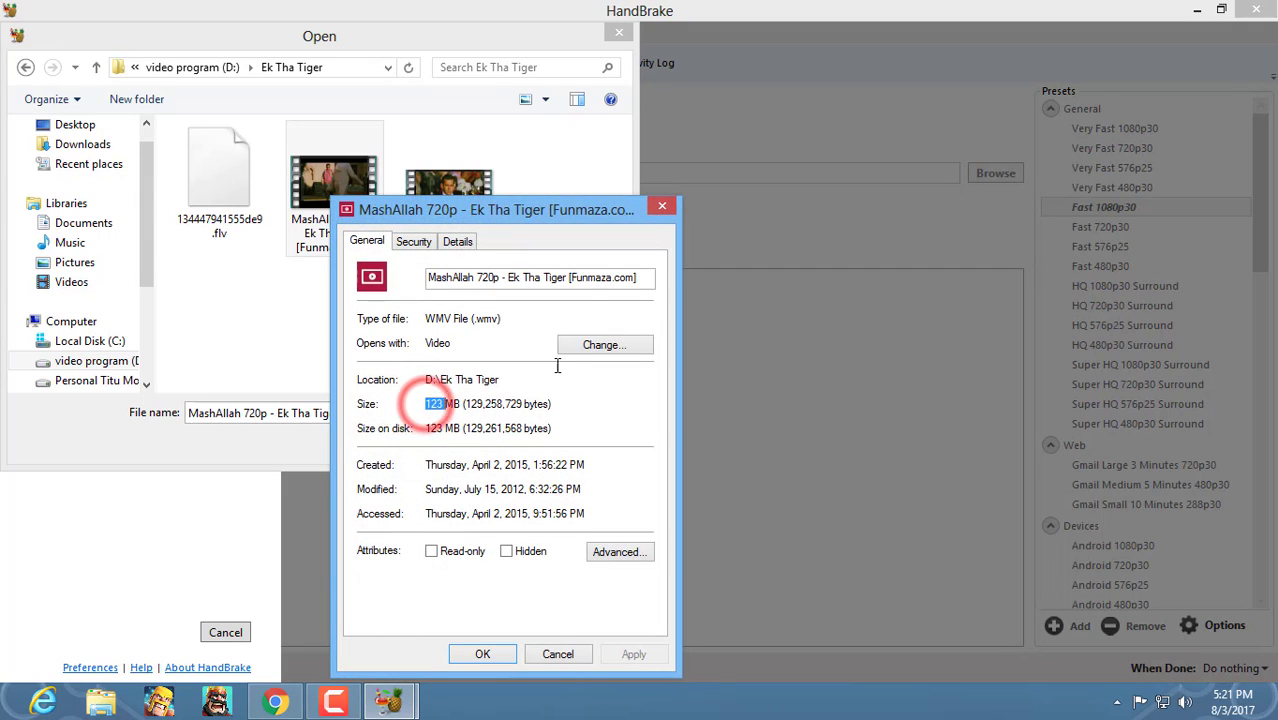
pyautogui.click(475, 655)
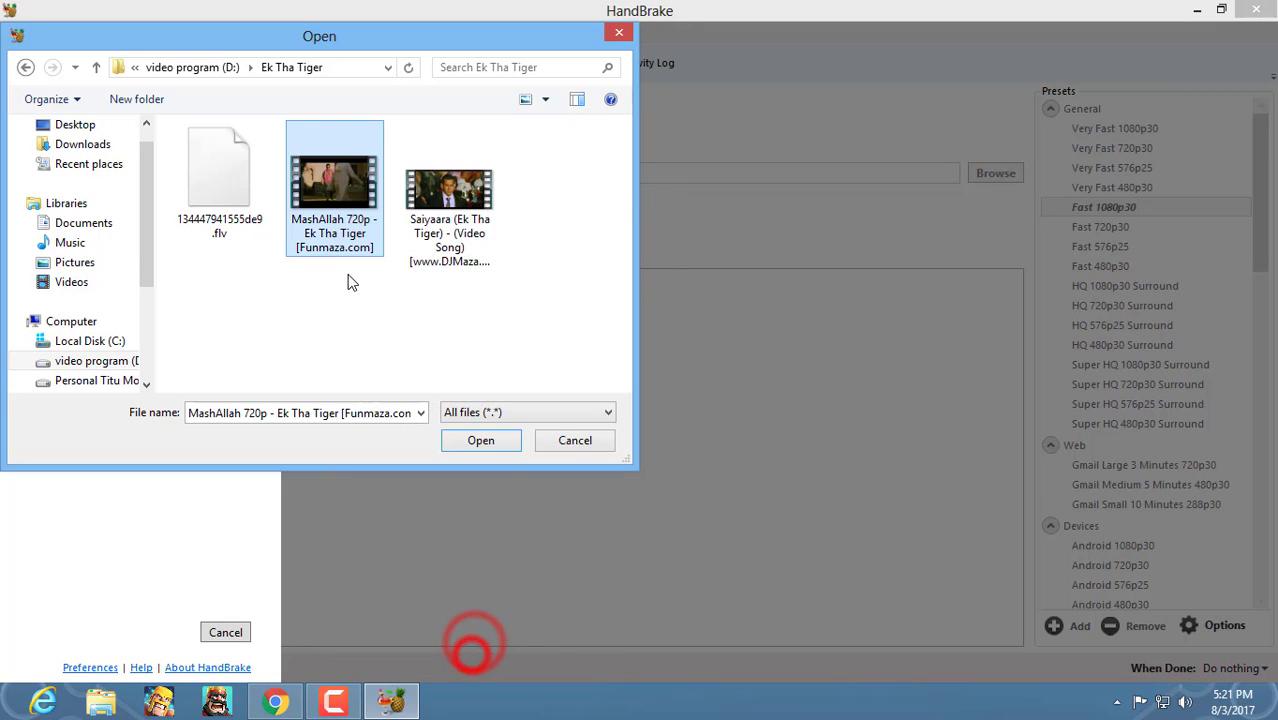
# - Load the MashAllah 720p video as the source and look over its filter, video and picture settings
pyautogui.doubleClick(331, 243)
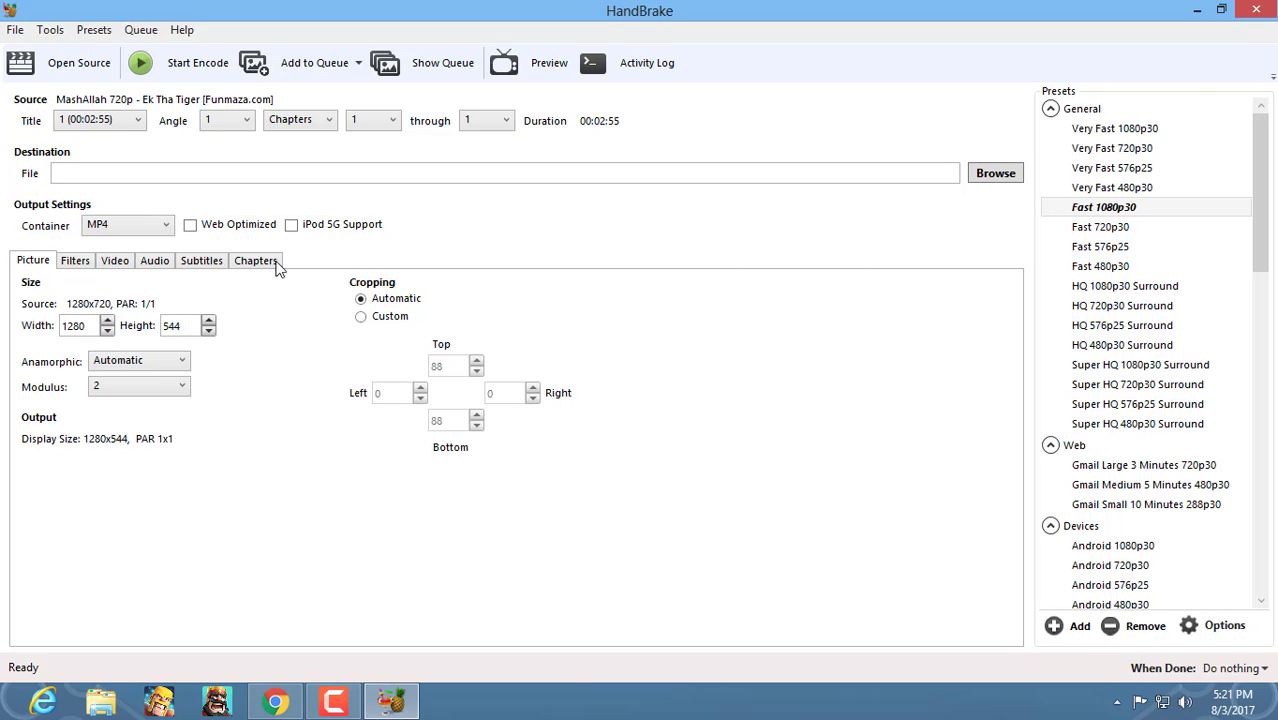
pyautogui.click(75, 261)
pyautogui.click(113, 263)
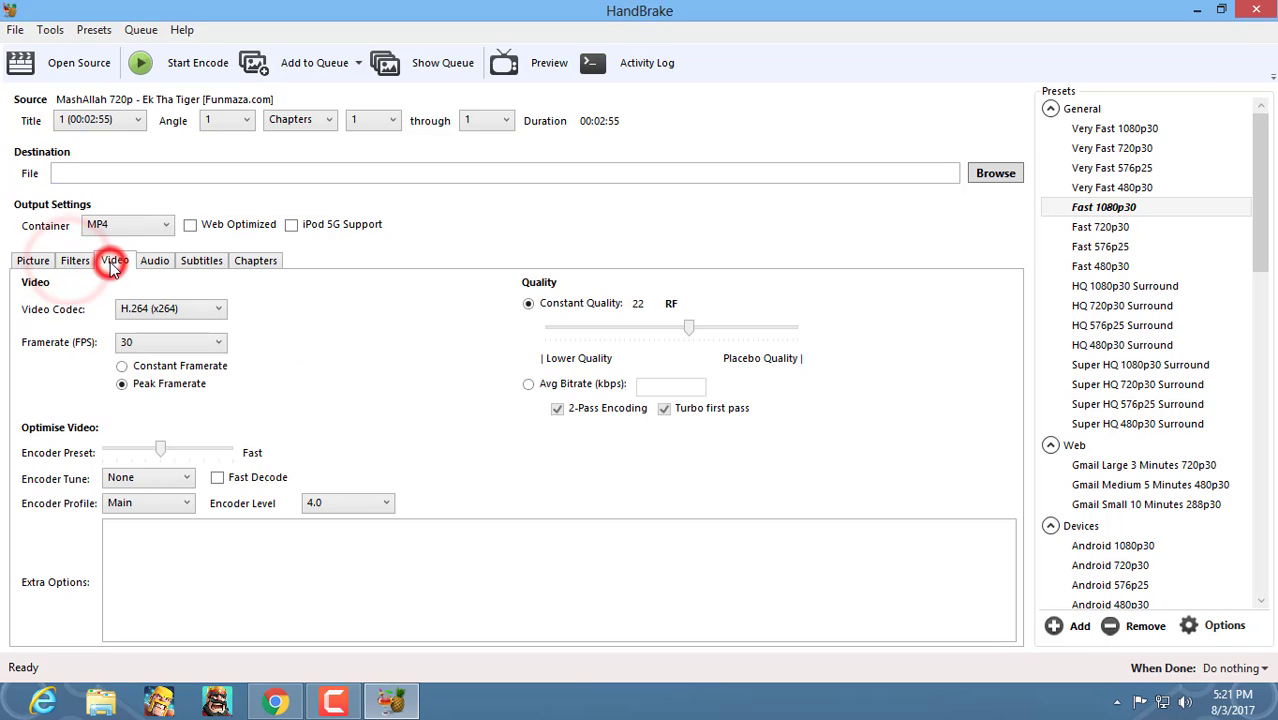
pyautogui.click(34, 261)
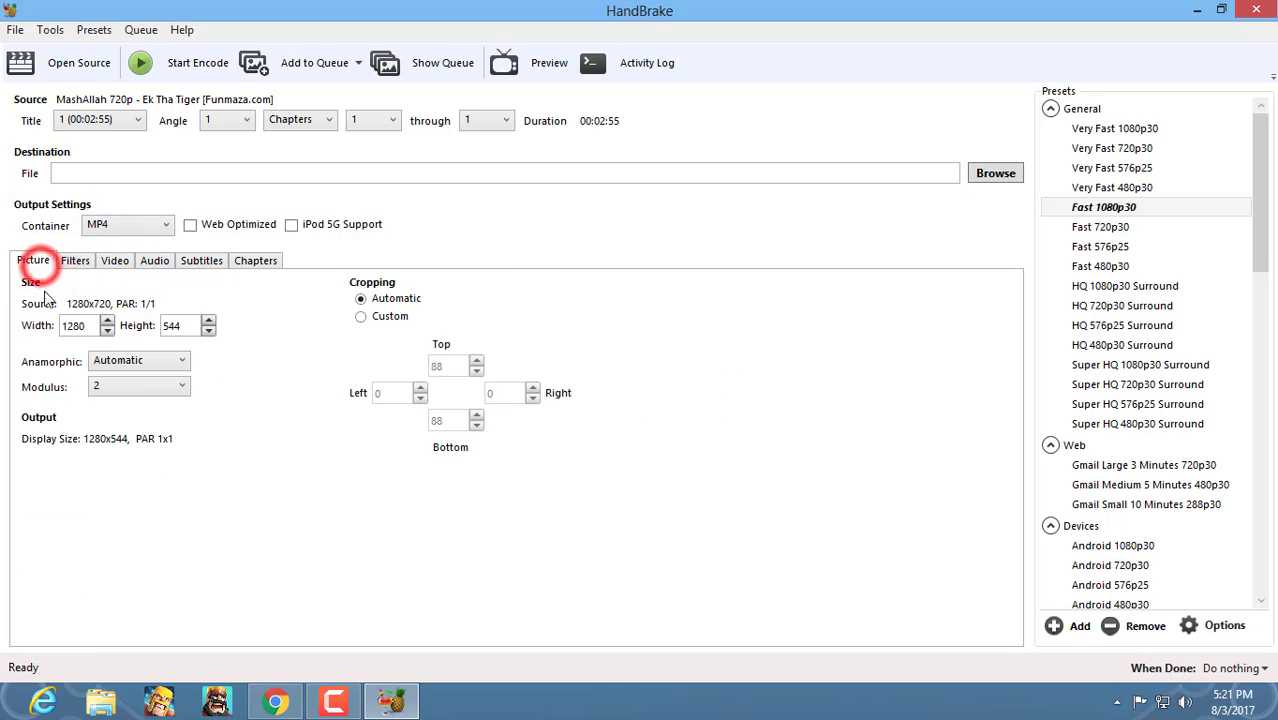
# - Set the video's constant quality to RF 25
pyautogui.click(117, 266)
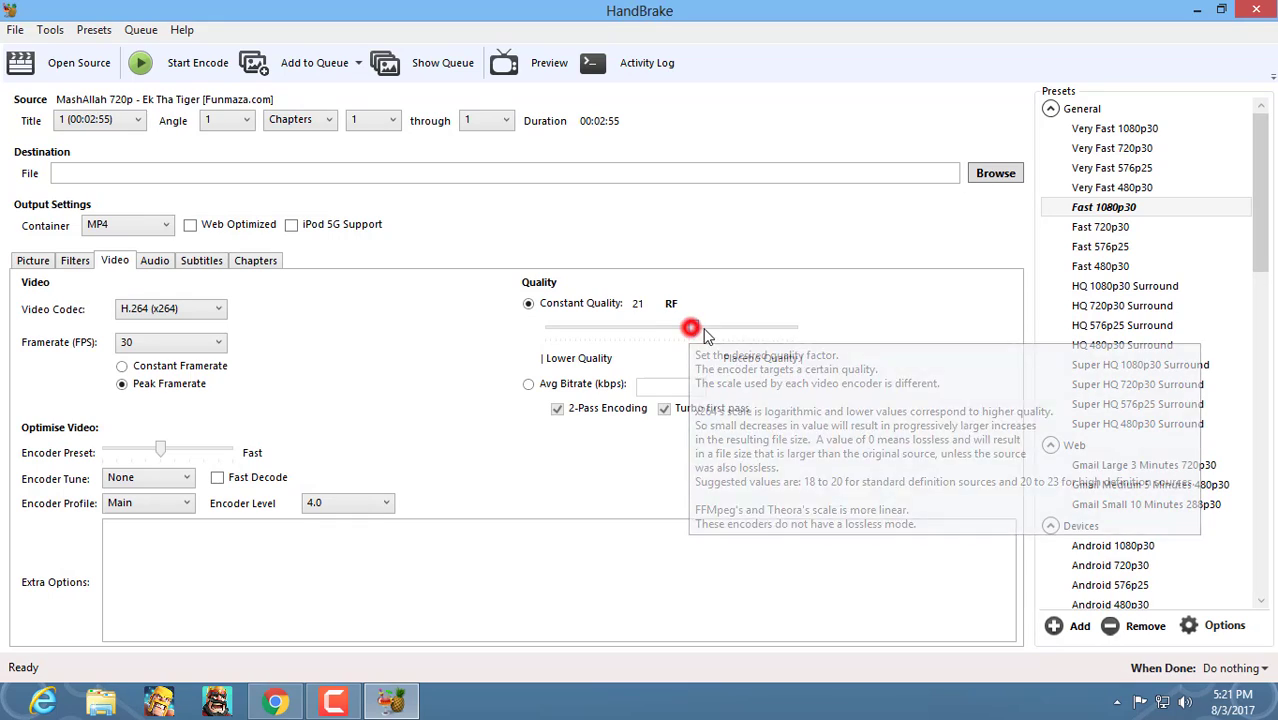
pyautogui.moveTo(689, 330); pyautogui.dragTo(815, 332)
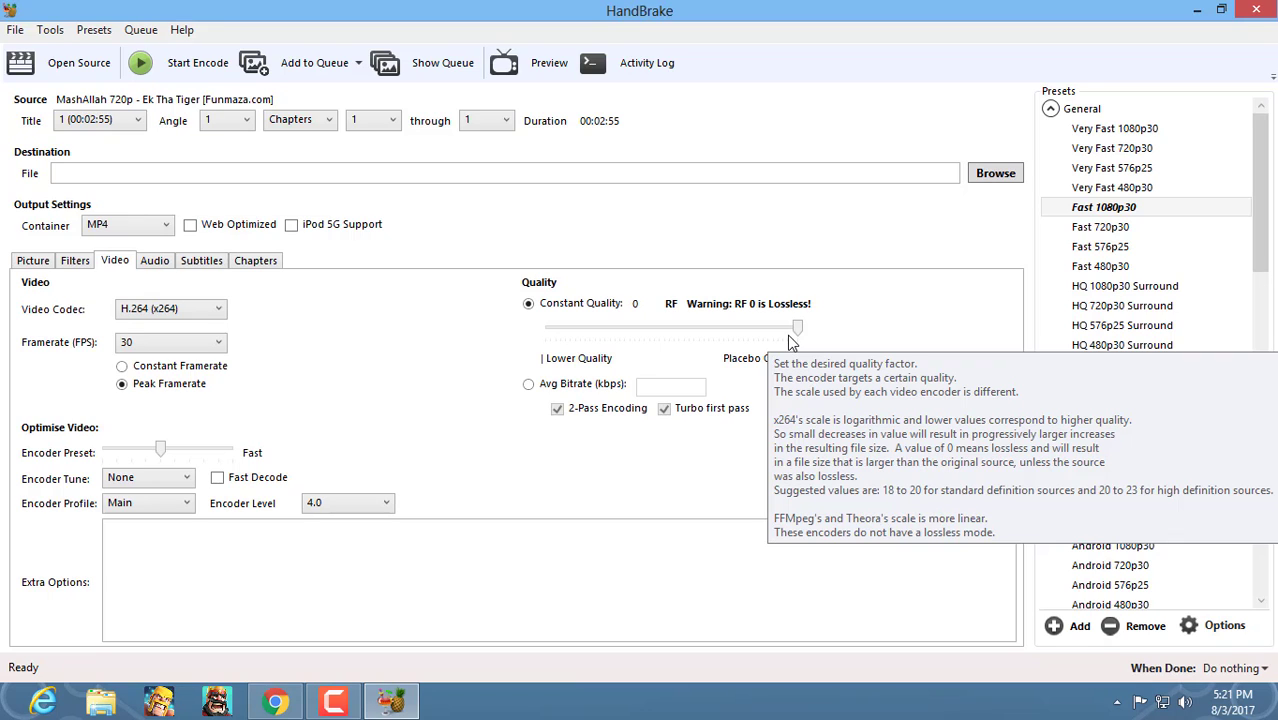
pyautogui.moveTo(797, 329); pyautogui.dragTo(787, 329)
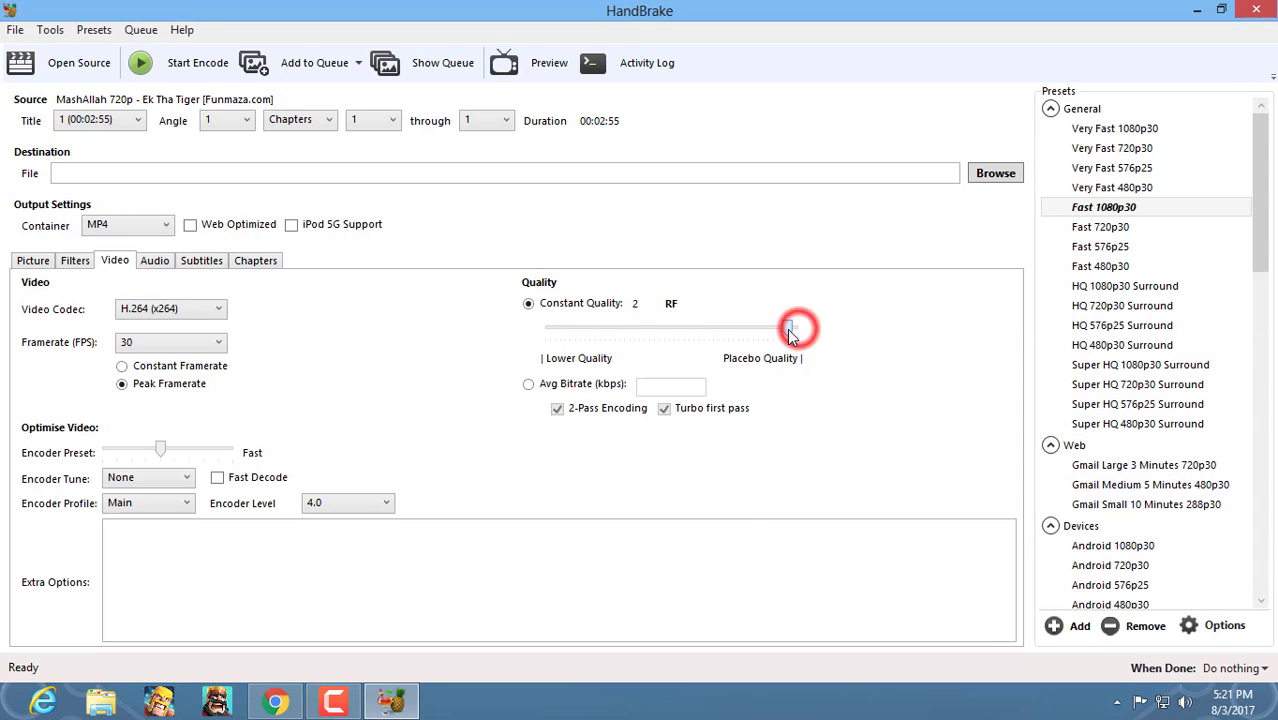
pyautogui.click(565, 330)
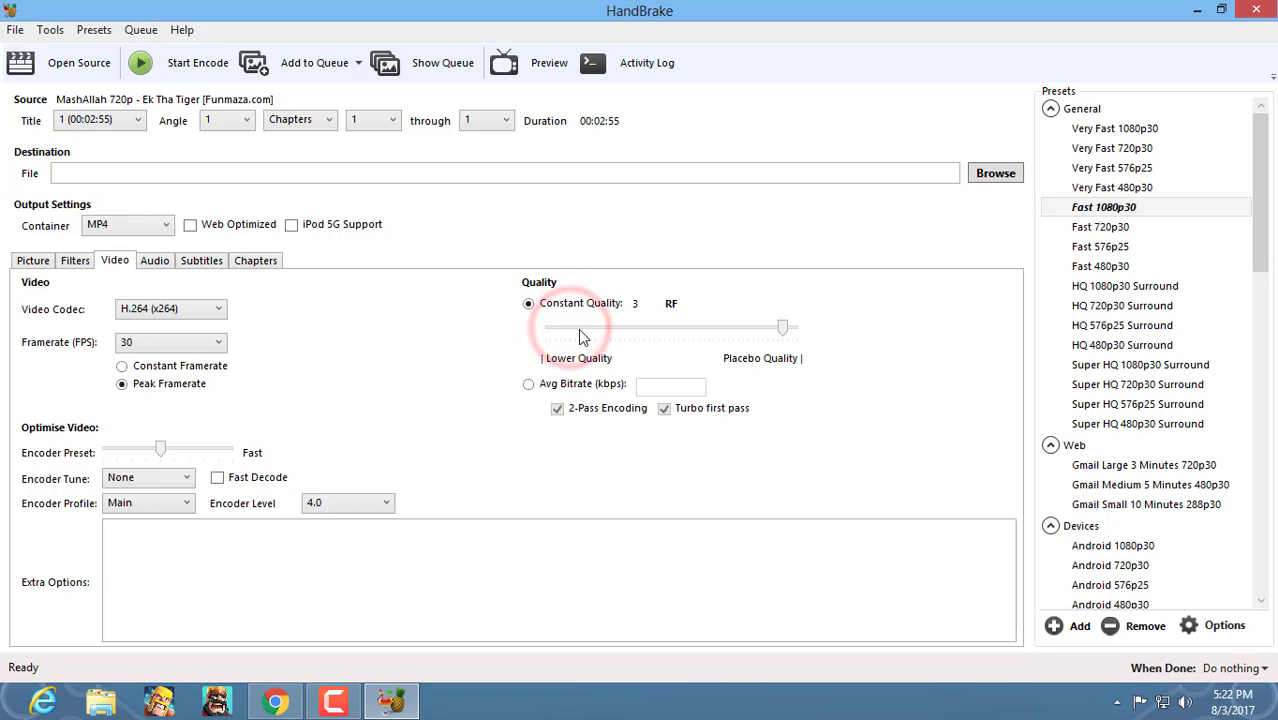
pyautogui.click(580, 330)
pyautogui.click(766, 329)
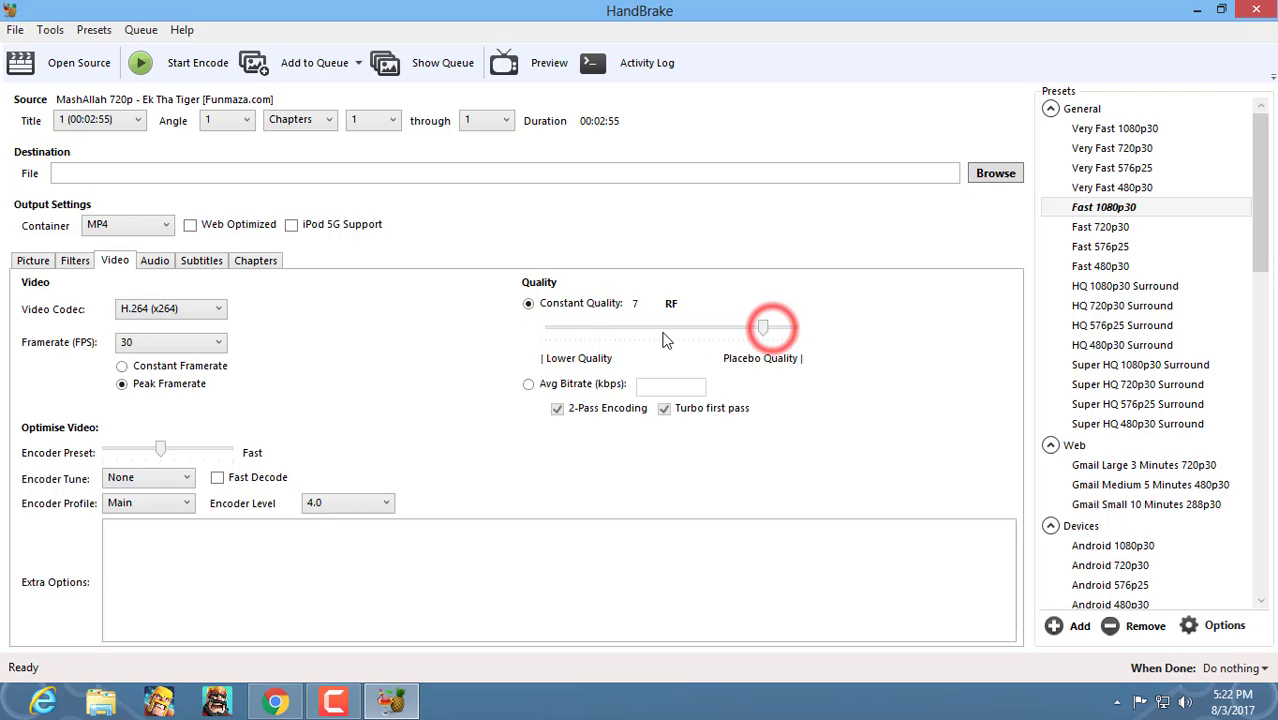
pyautogui.moveTo(738, 340); pyautogui.dragTo(676, 341)
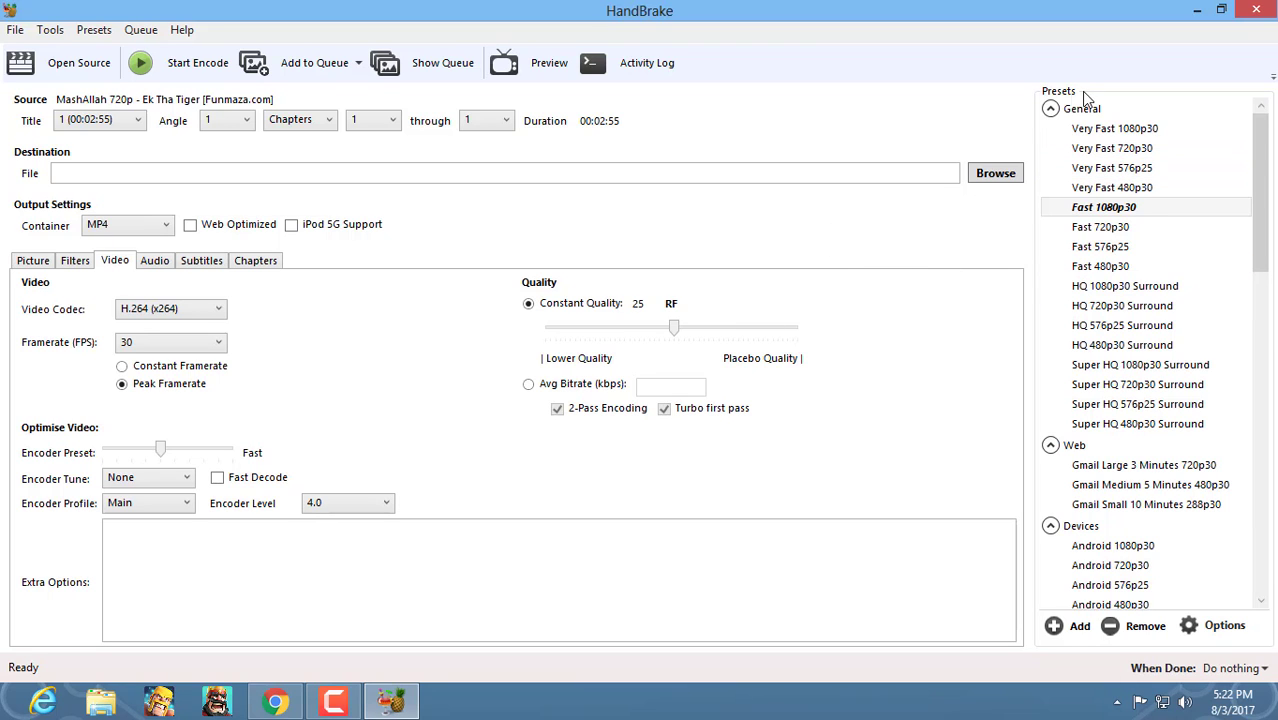
# - Look through the available encoding presets, including the General, Web and Devices groups
pyautogui.moveTo(1265, 158); pyautogui.dragTo(1251, 543)
pyautogui.moveTo(1262, 472); pyautogui.dragTo(1259, 201)
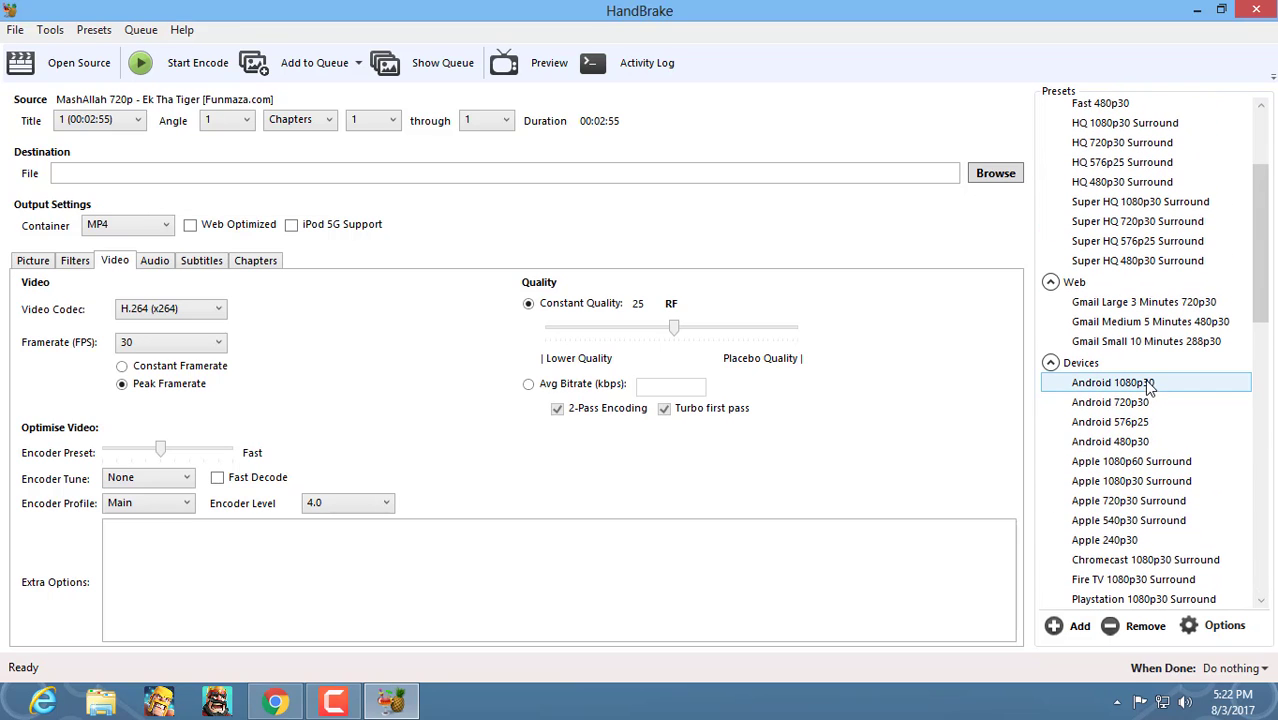
pyautogui.scroll(-1, 1145, 390)
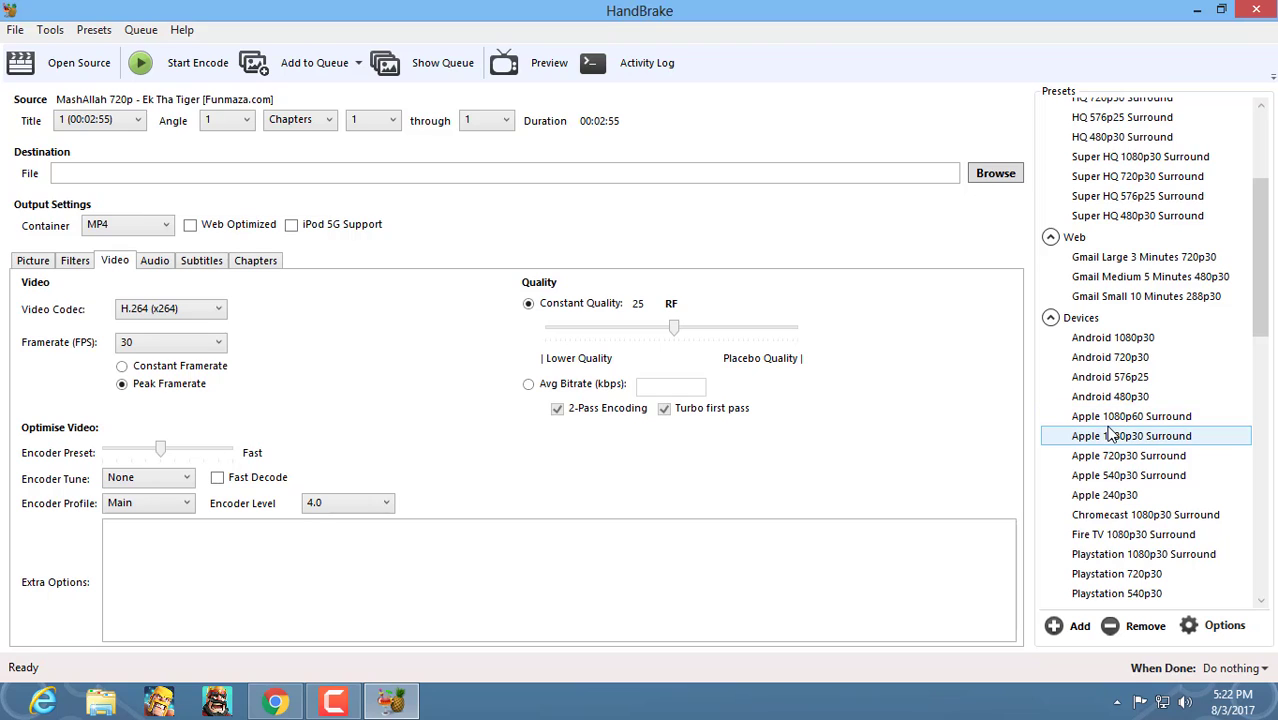
pyautogui.scroll(-8, 1140, 430)
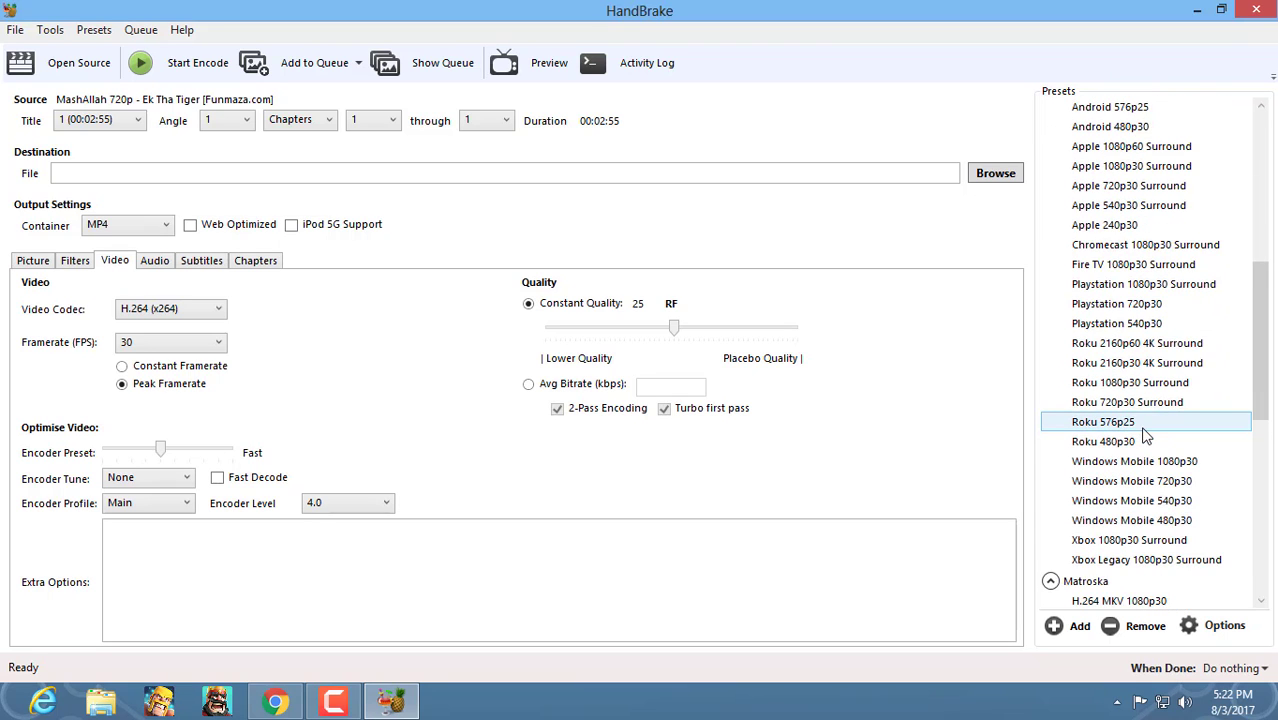
pyautogui.scroll(15, 1148, 428)
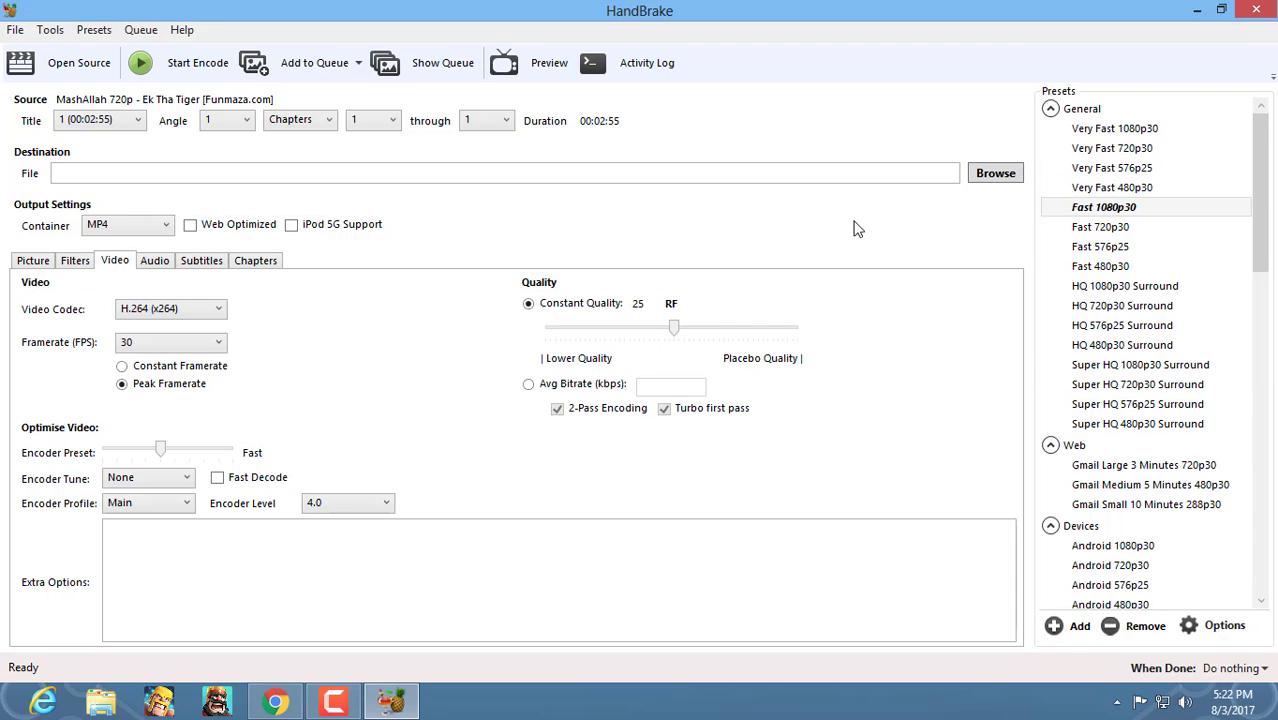
# - Set the destination to an mp4 file named "technical shishir" on the Desktop
pyautogui.click(996, 174)
pyautogui.moveTo(152, 236); pyautogui.dragTo(157, 150)
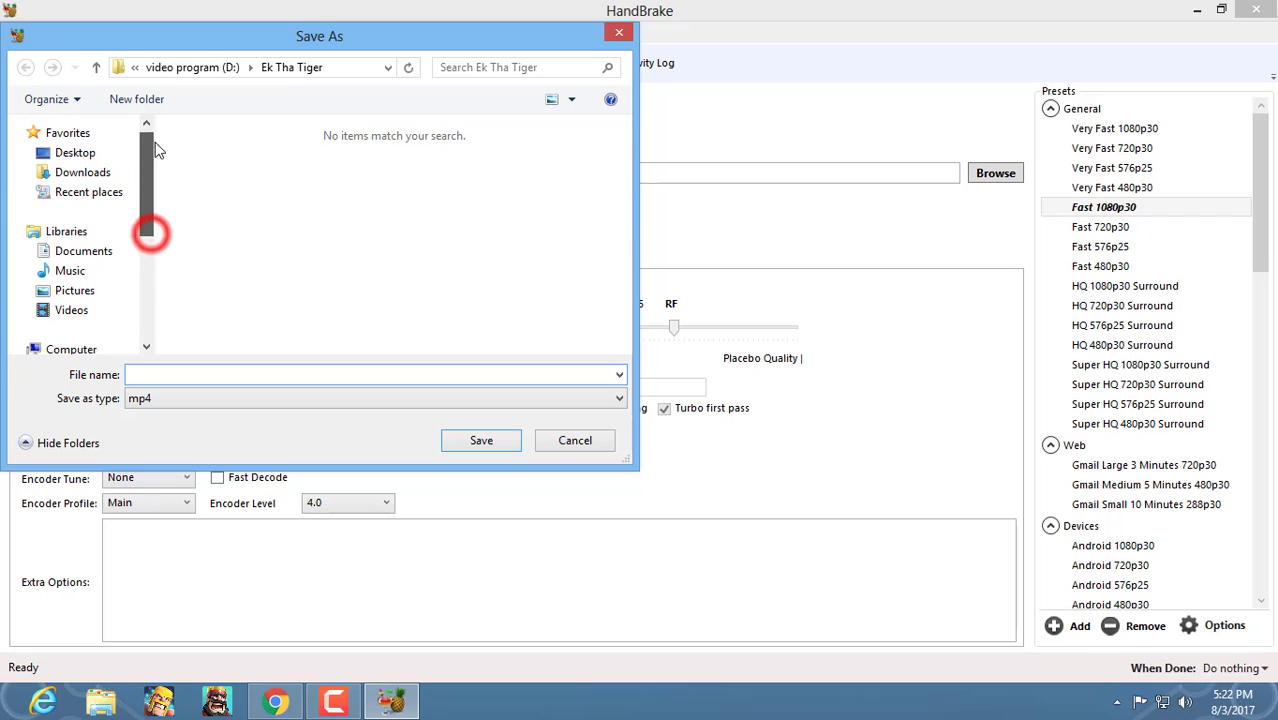
pyautogui.click(104, 152)
pyautogui.click(179, 376)
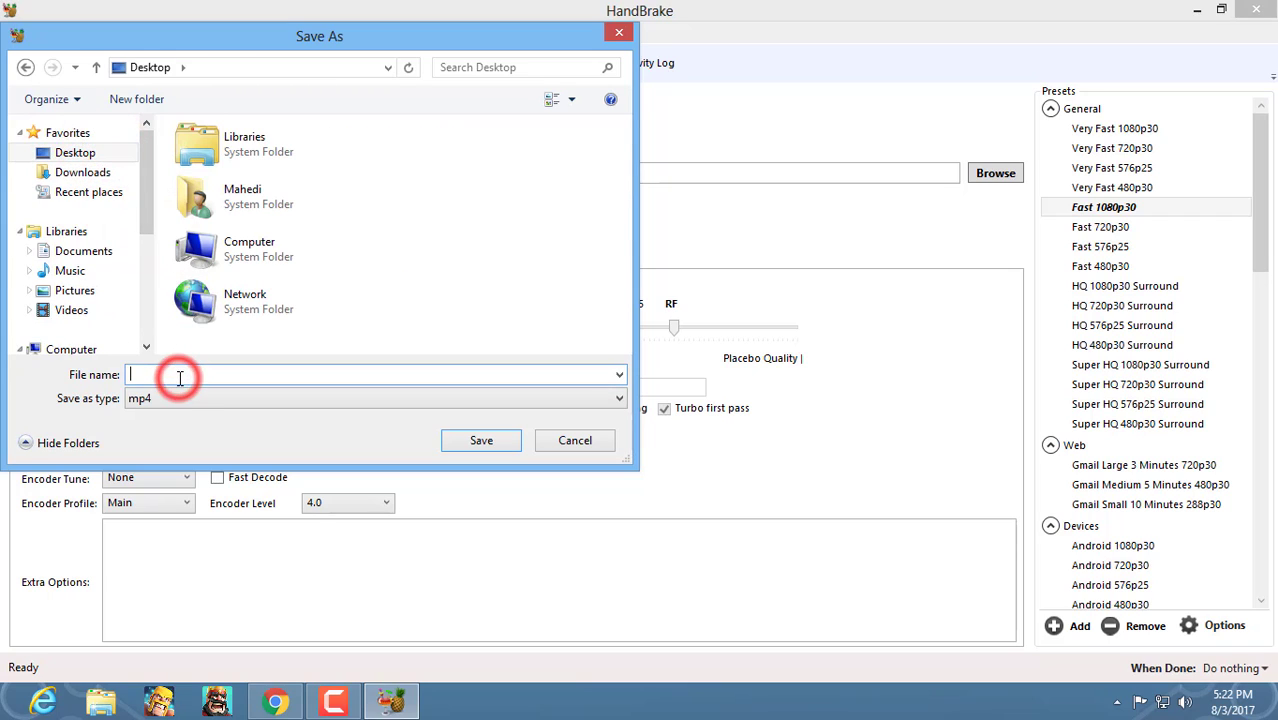
pyautogui.write('technical shishir')
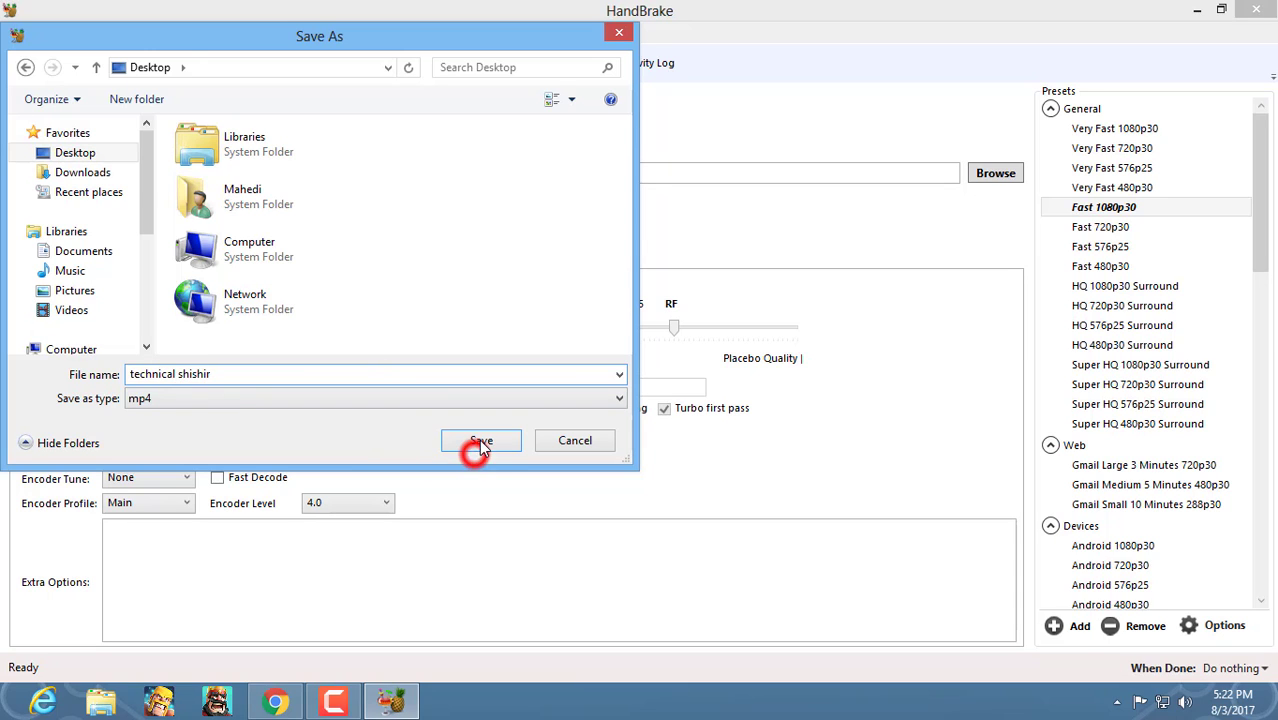
pyautogui.click(480, 441)
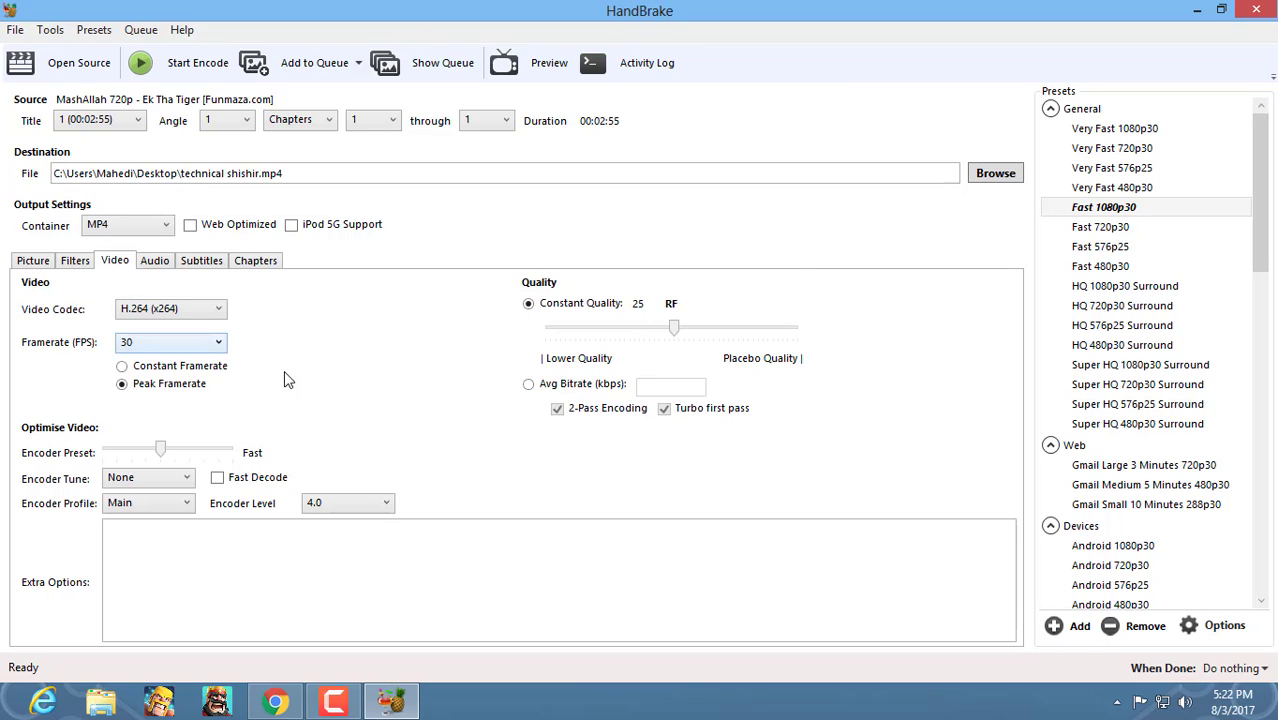
# - Start encoding the video and let the job run to completion
pyautogui.click(141, 66)
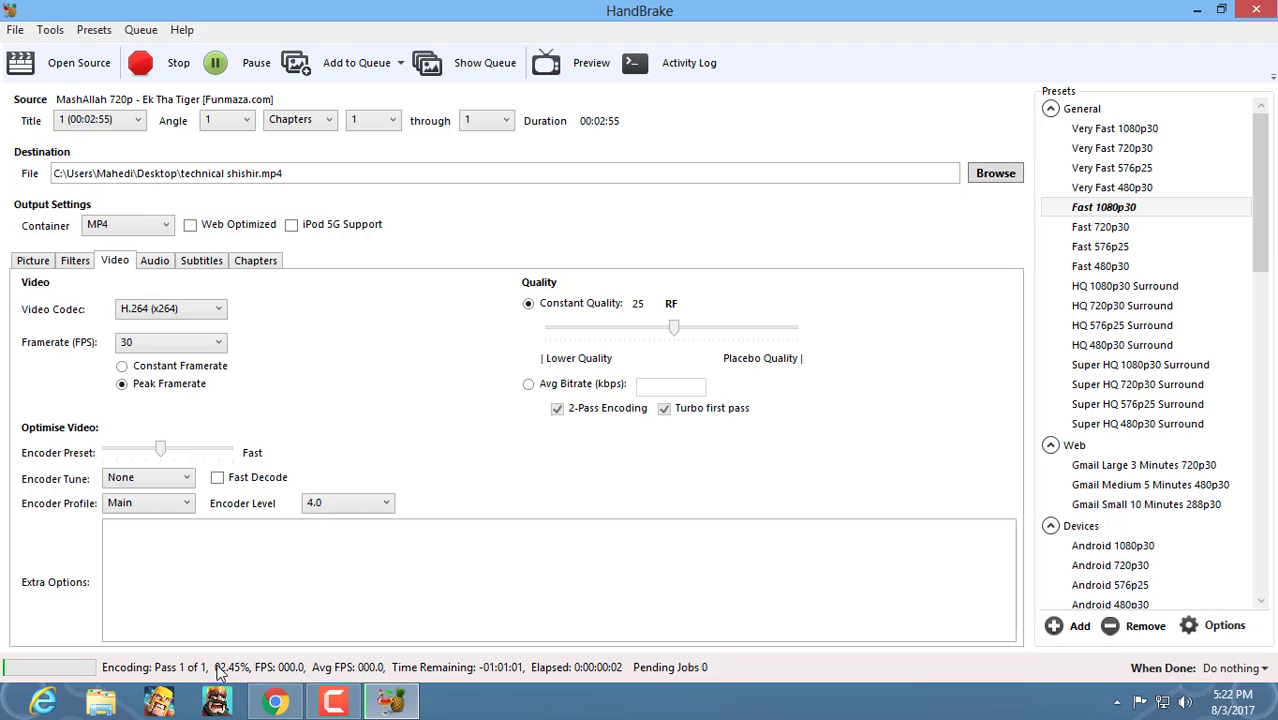
pyautogui.moveTo(270, 700)
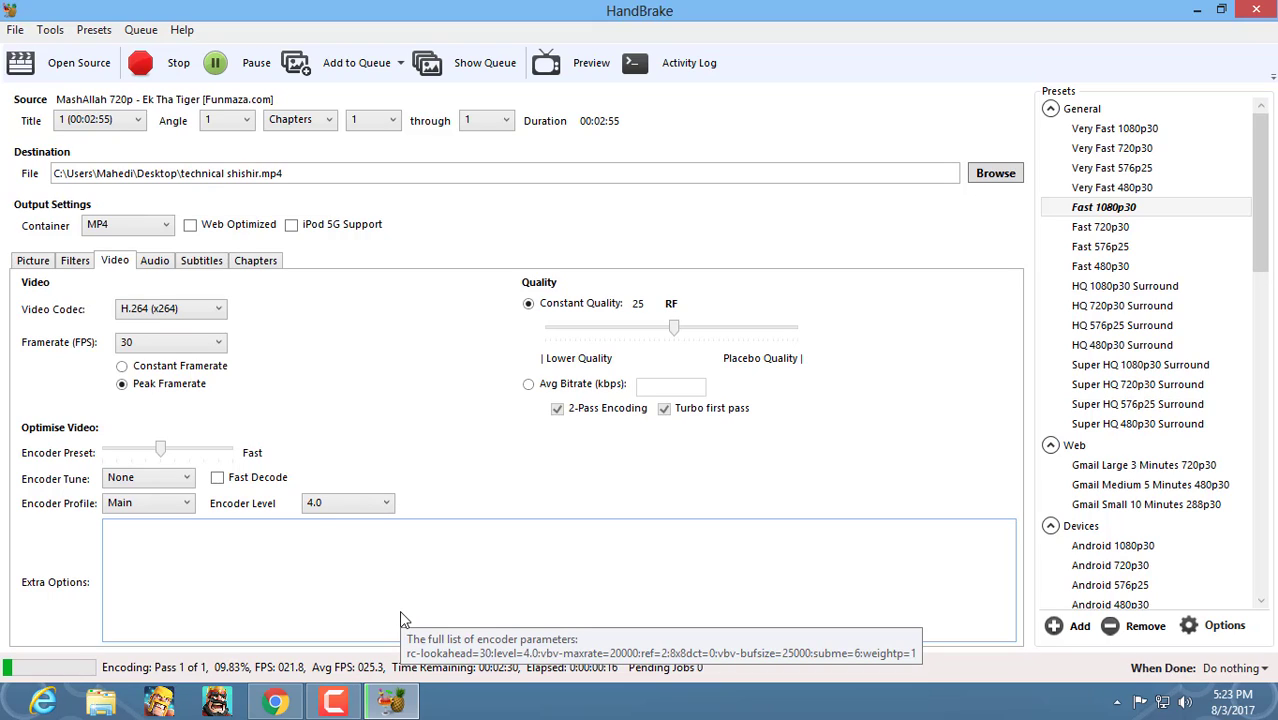
pyautogui.click(401, 614)
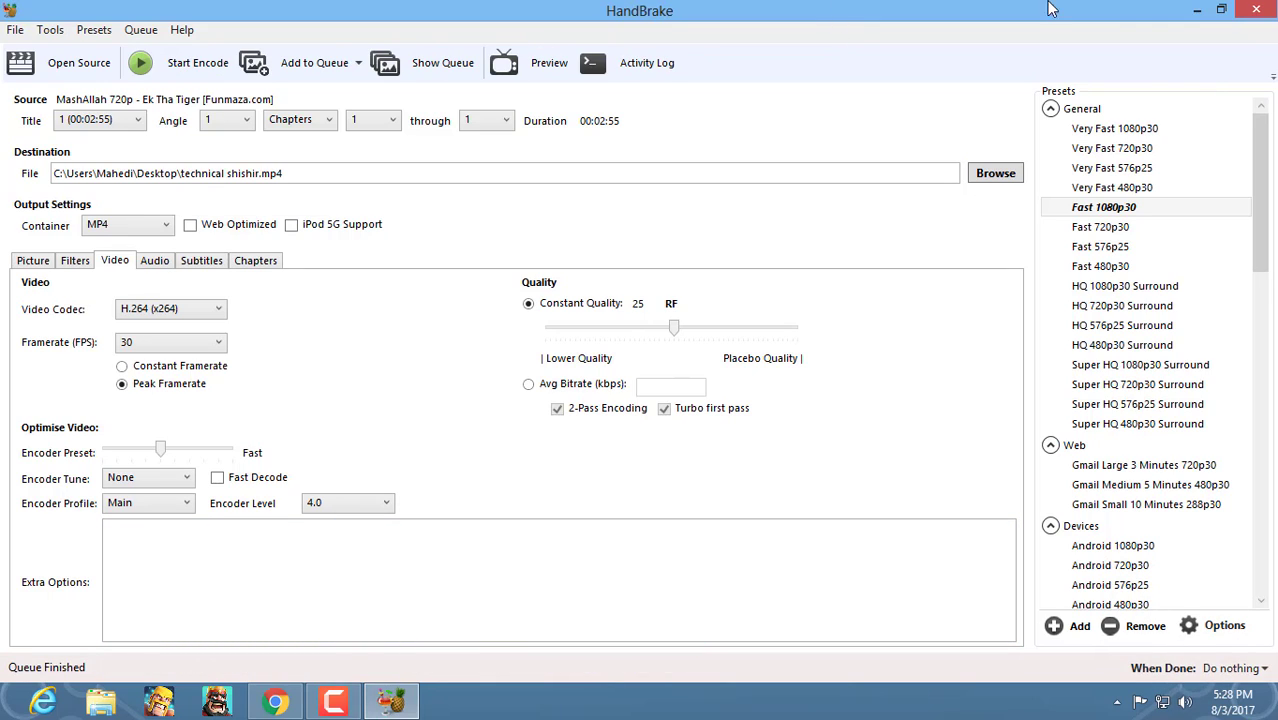
# - Minimize HandBrake, move the "technical shishir" video to an empty area of the desktop, and examine its file size in its properties
pyautogui.click(1197, 9)
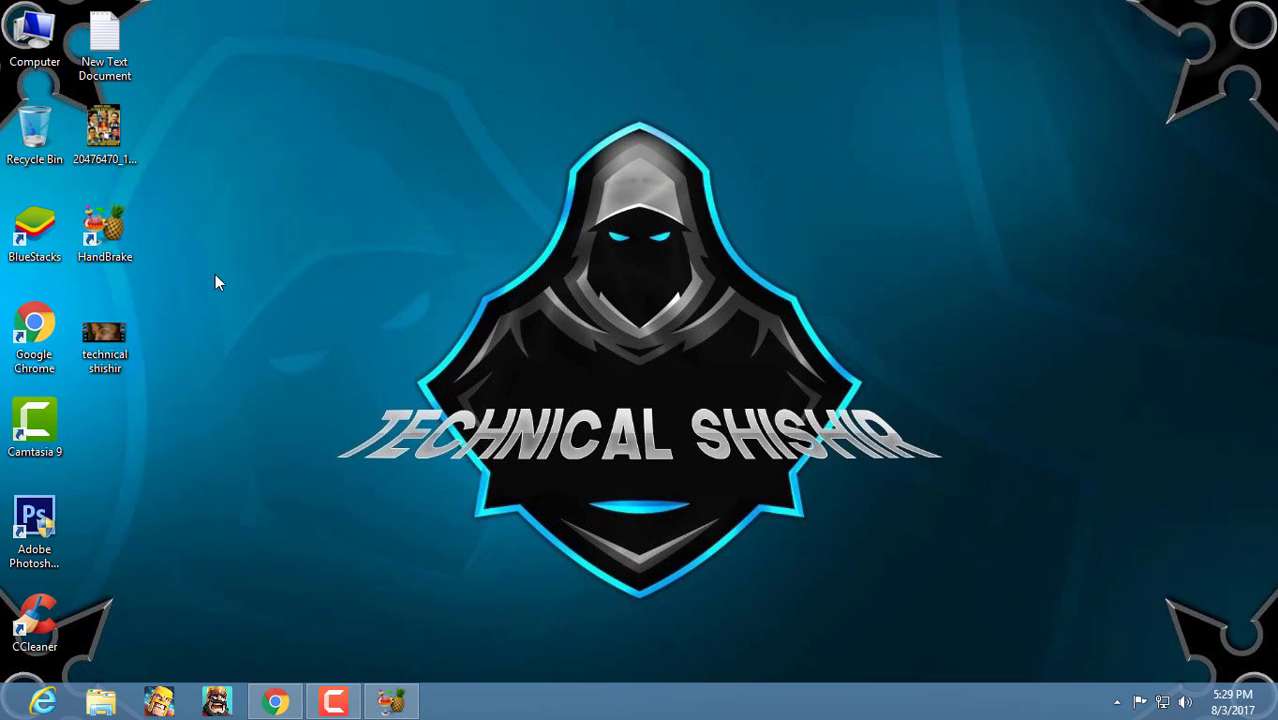
pyautogui.moveTo(104, 338); pyautogui.dragTo(382, 330)
pyautogui.rightClick(378, 328)
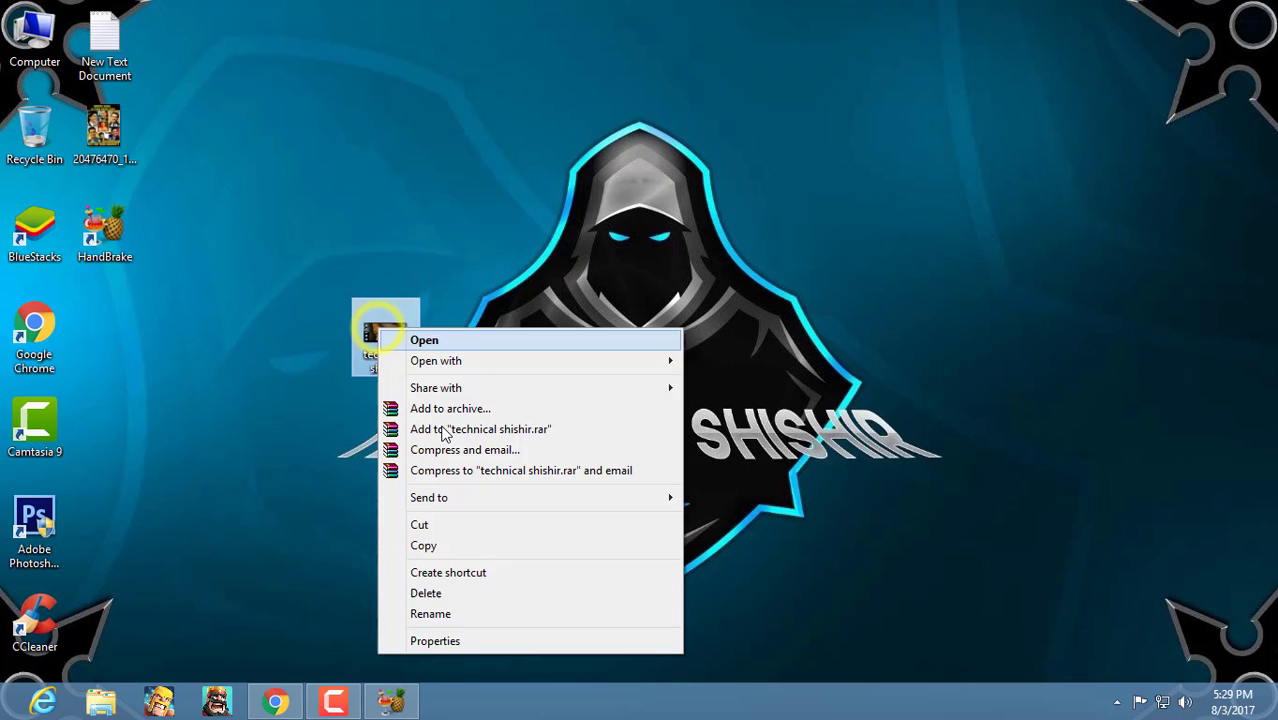
pyautogui.click(459, 646)
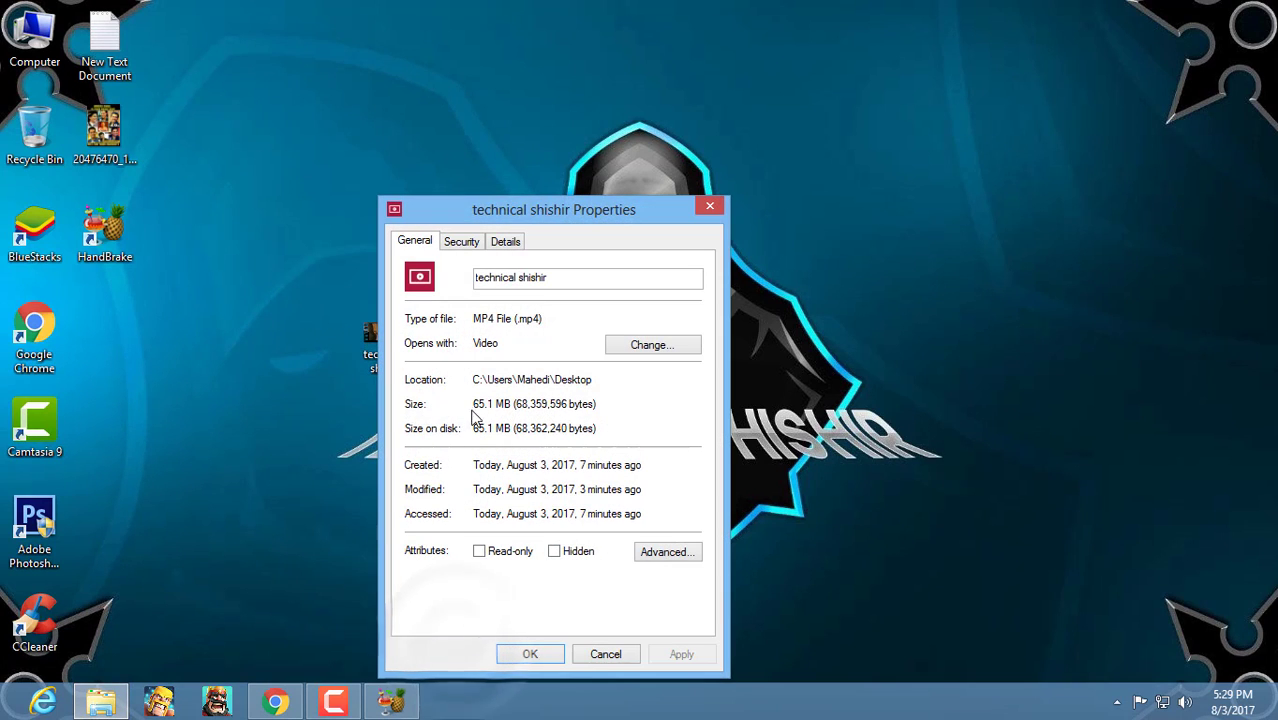
pyautogui.click(476, 404)
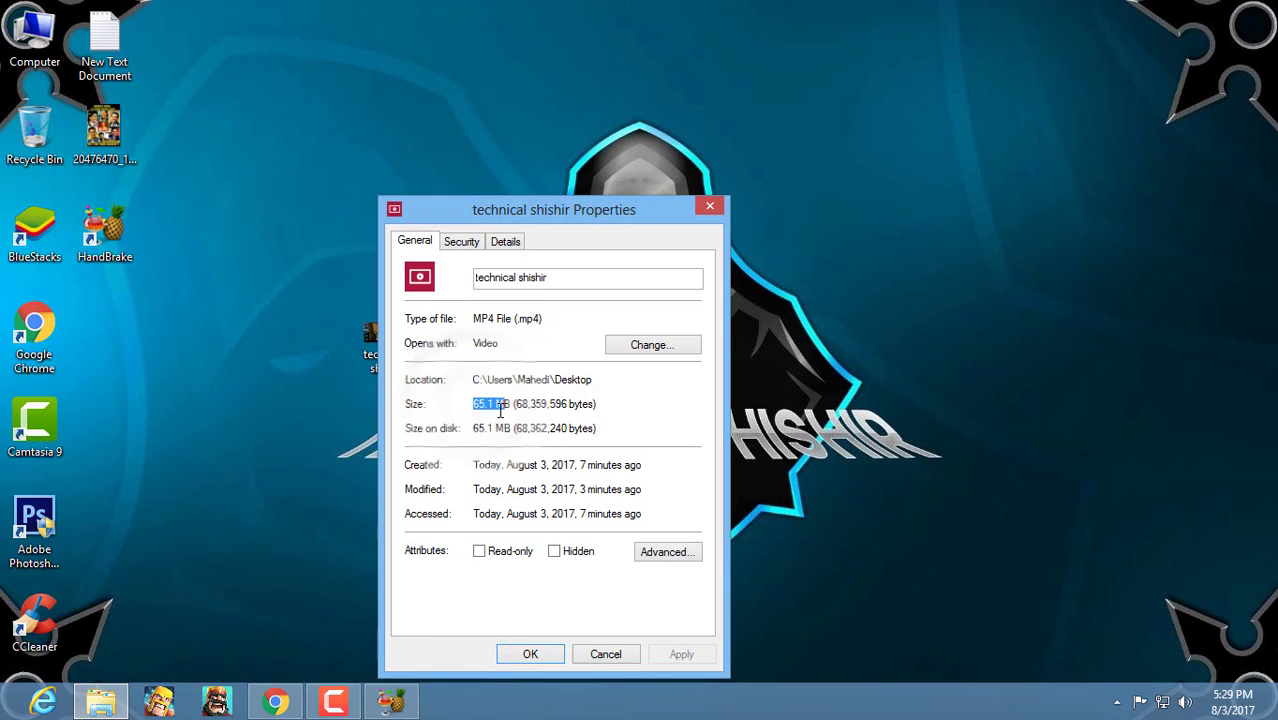
# - Highlight the size value in the properties of the "technical shishir" video, and close the properties without making changes
pyautogui.click(500, 405)
pyautogui.doubleClick(505, 404)
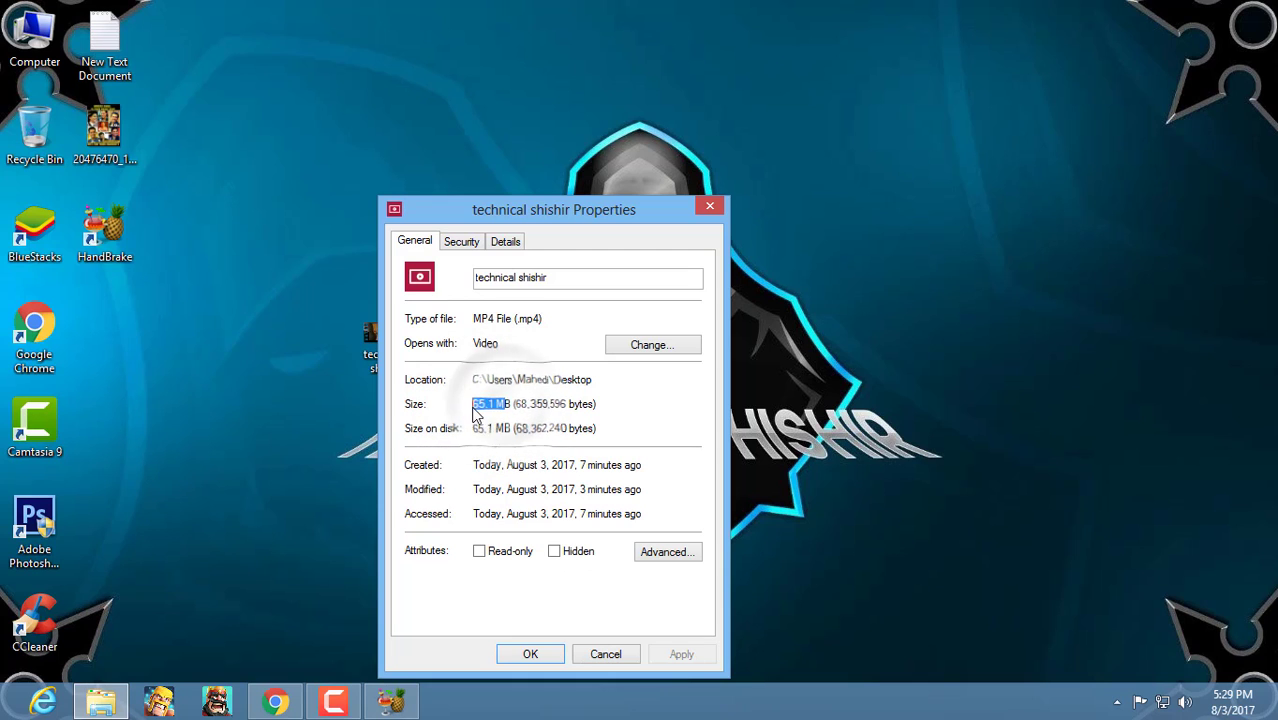
pyautogui.click(604, 656)
# - Play the "technical shishir" video full screen in Windows Media Player at a lower volume to check its picture, and close the player
pyautogui.rightClick(397, 362)
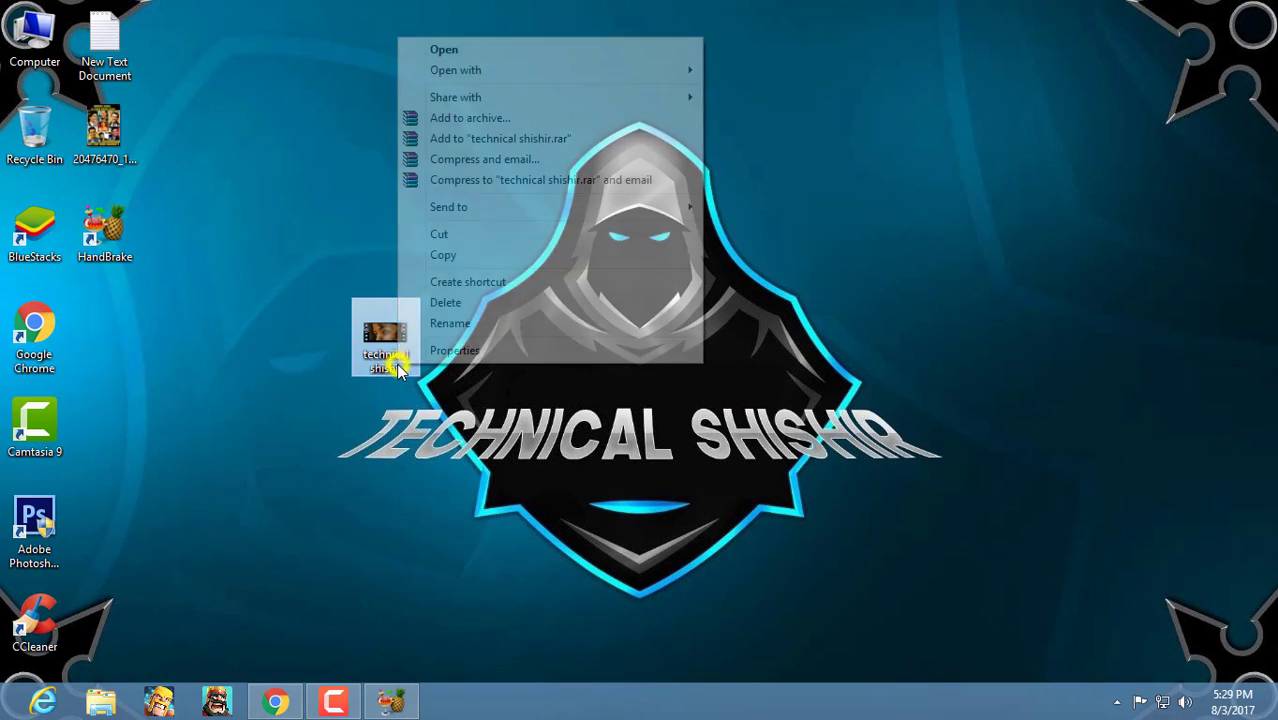
pyautogui.moveTo(520, 70)
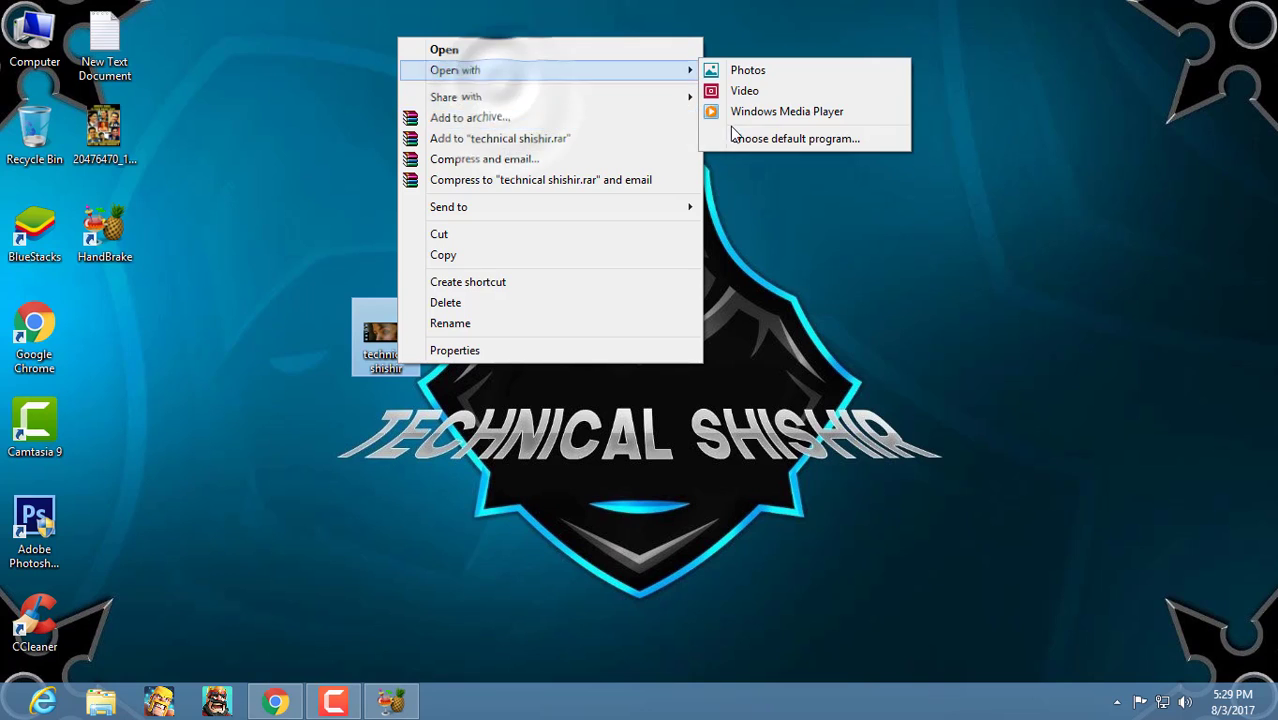
pyautogui.click(740, 114)
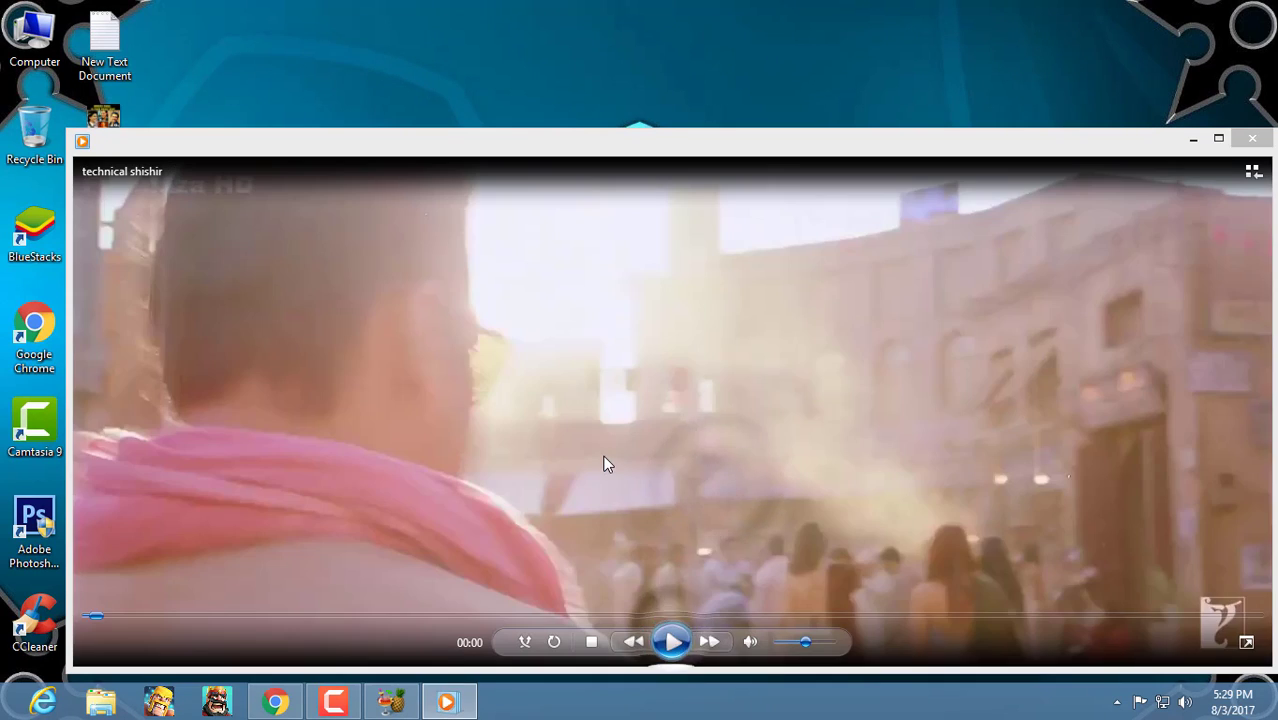
pyautogui.doubleClick(602, 463)
pyautogui.click(640, 688)
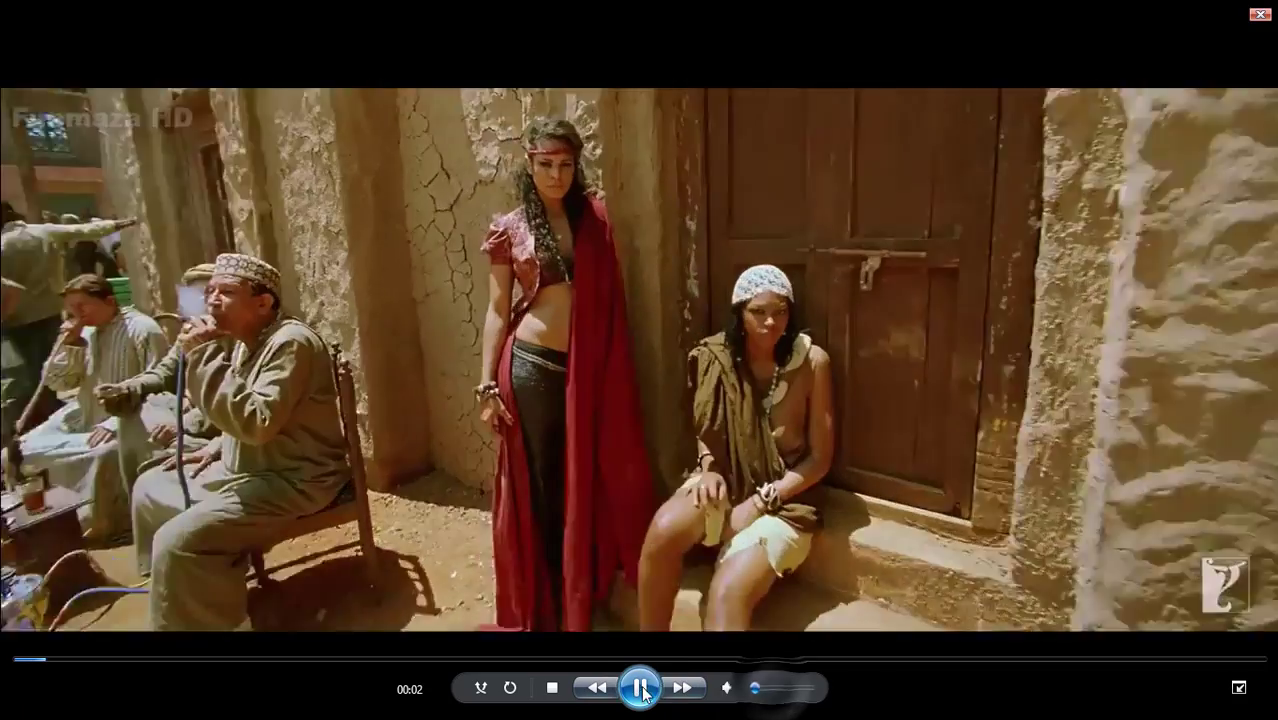
pyautogui.moveTo(784, 688); pyautogui.dragTo(756, 688)
pyautogui.doubleClick(563, 365)
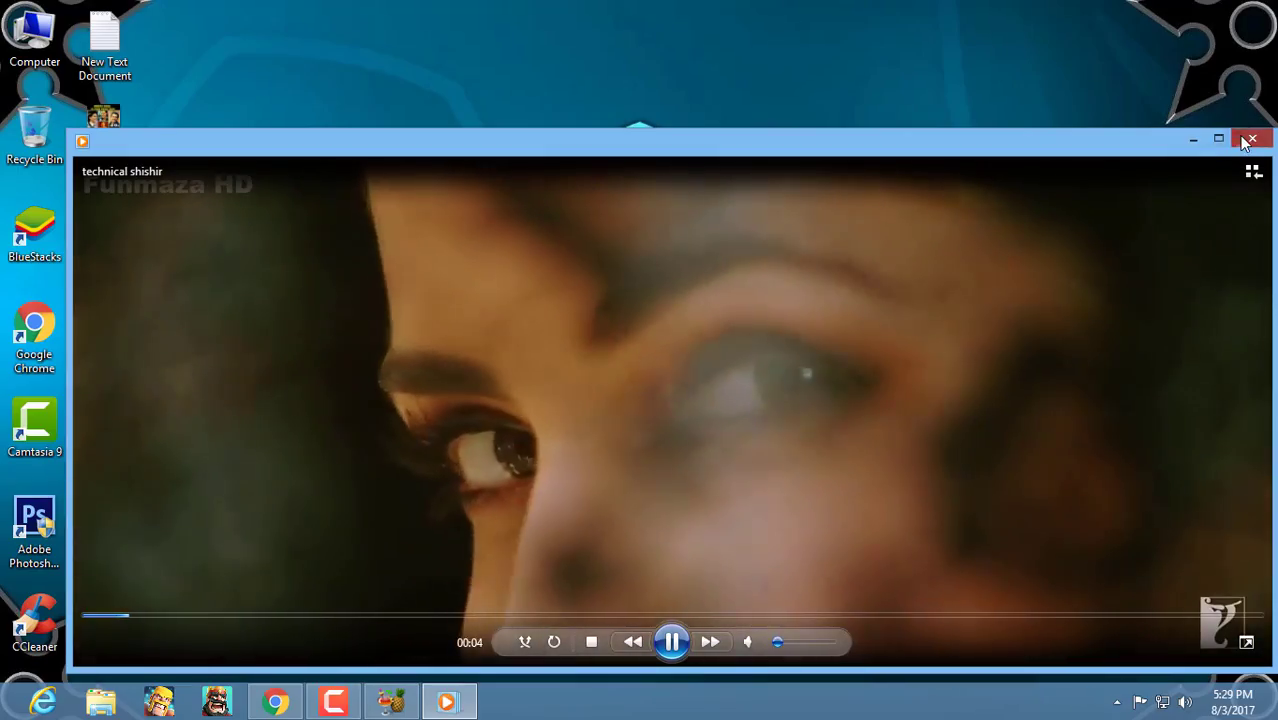
pyautogui.click(1250, 139)
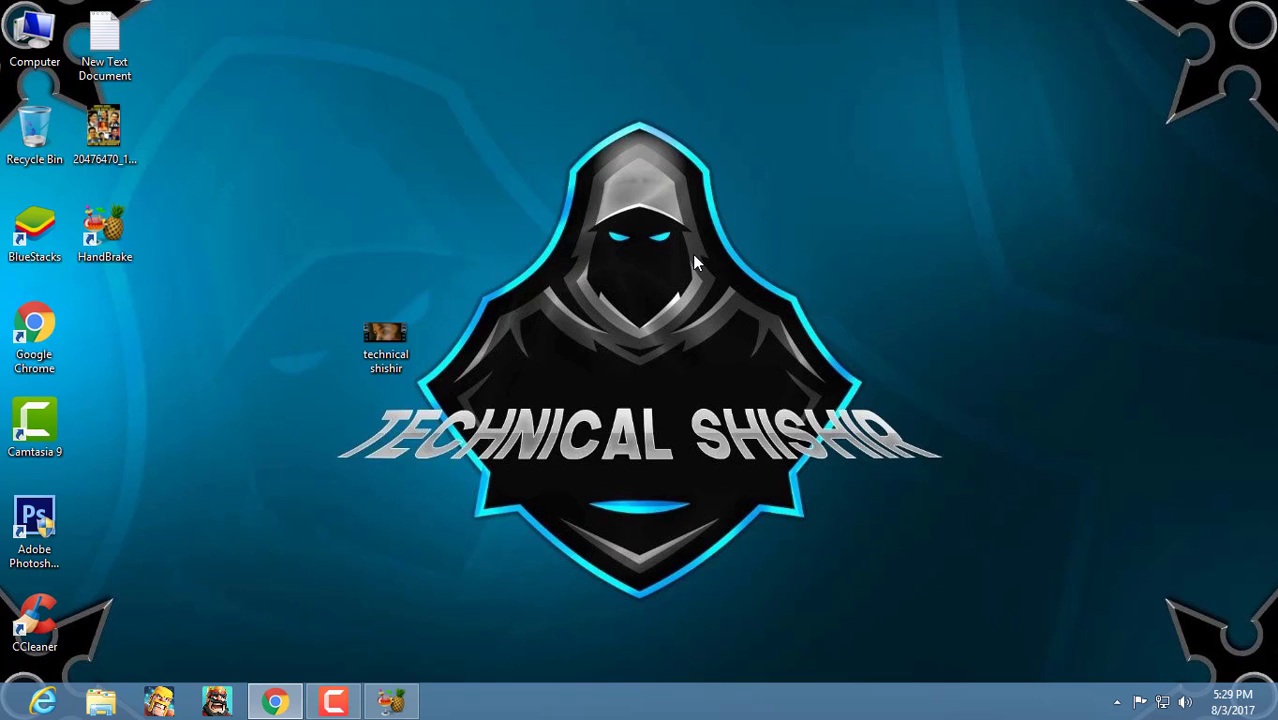
pyautogui.click(334, 700)
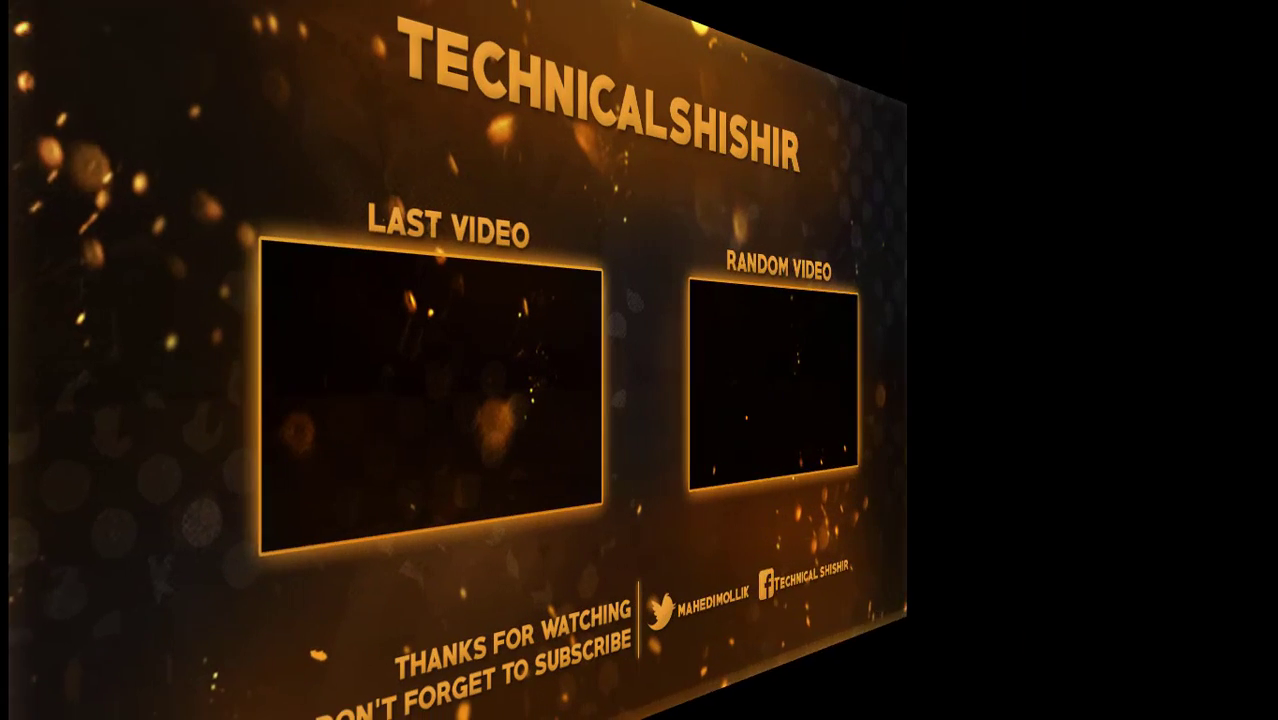